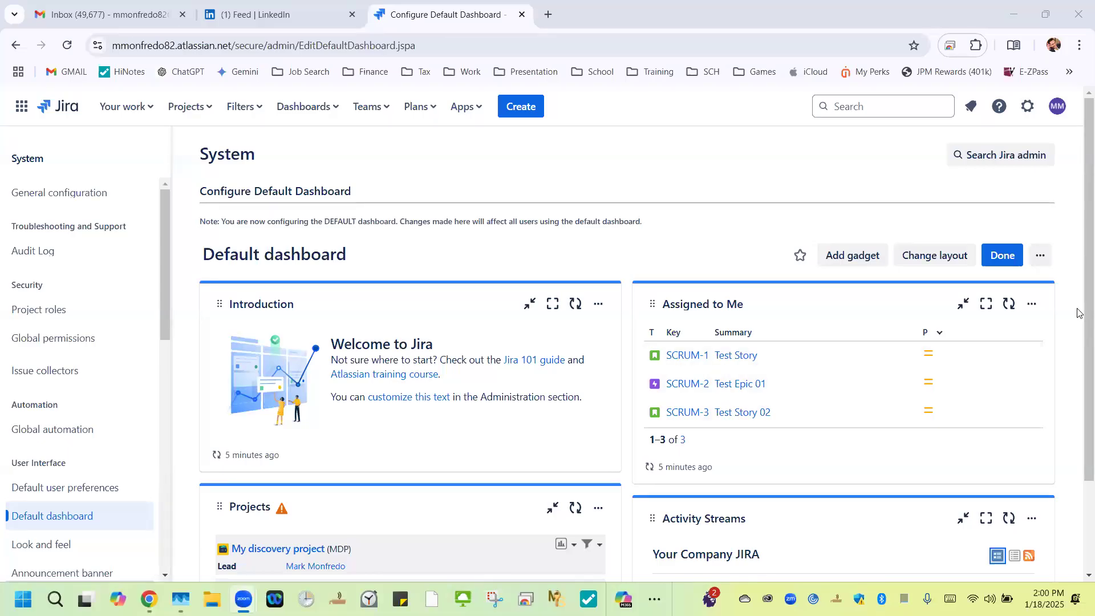
- Star the default dashboard and change its layout to two columns with a narrow left column and a wide right one
{"action": "scroll", "coordinate": [1079, 313], "scroll_direction": "down", "scroll_amount": 1}
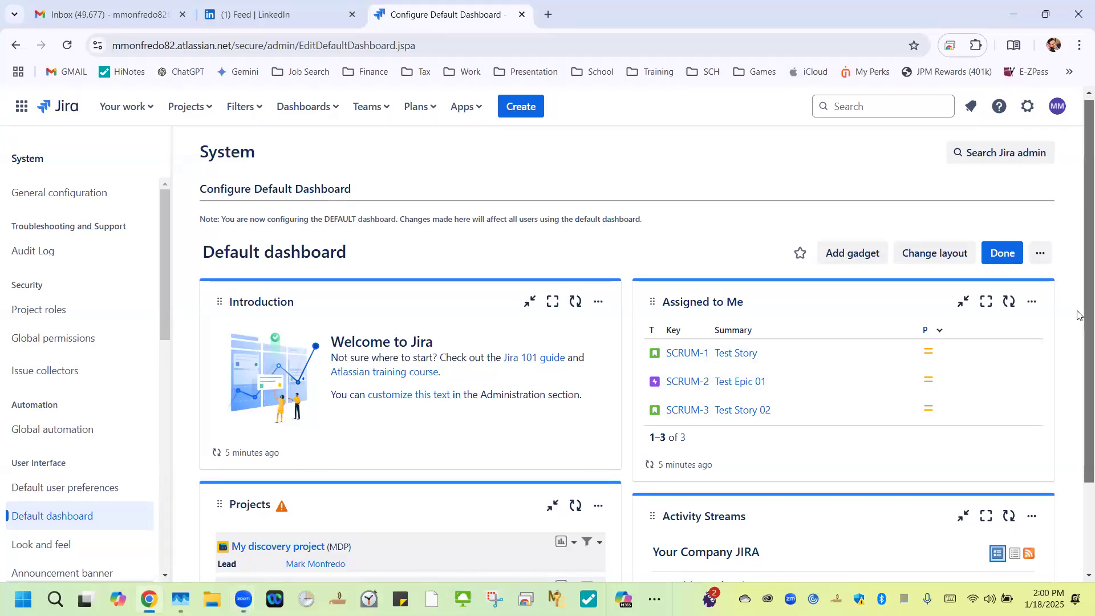
{"action": "scroll", "coordinate": [1077, 354], "scroll_direction": "down", "scroll_amount": 2}
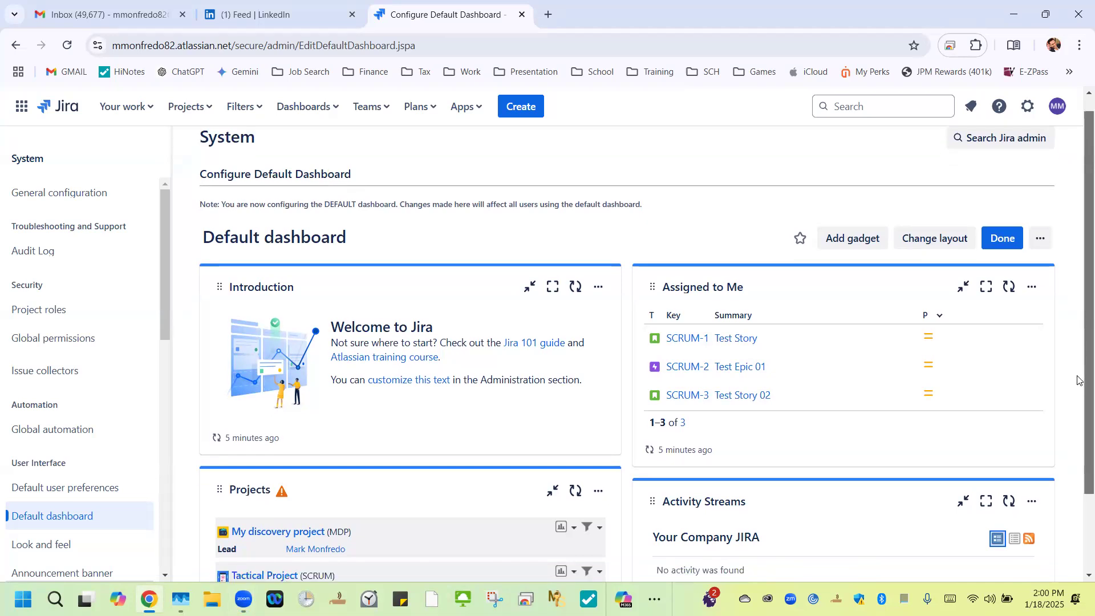
{"action": "scroll", "coordinate": [1073, 434], "scroll_direction": "down", "scroll_amount": 1}
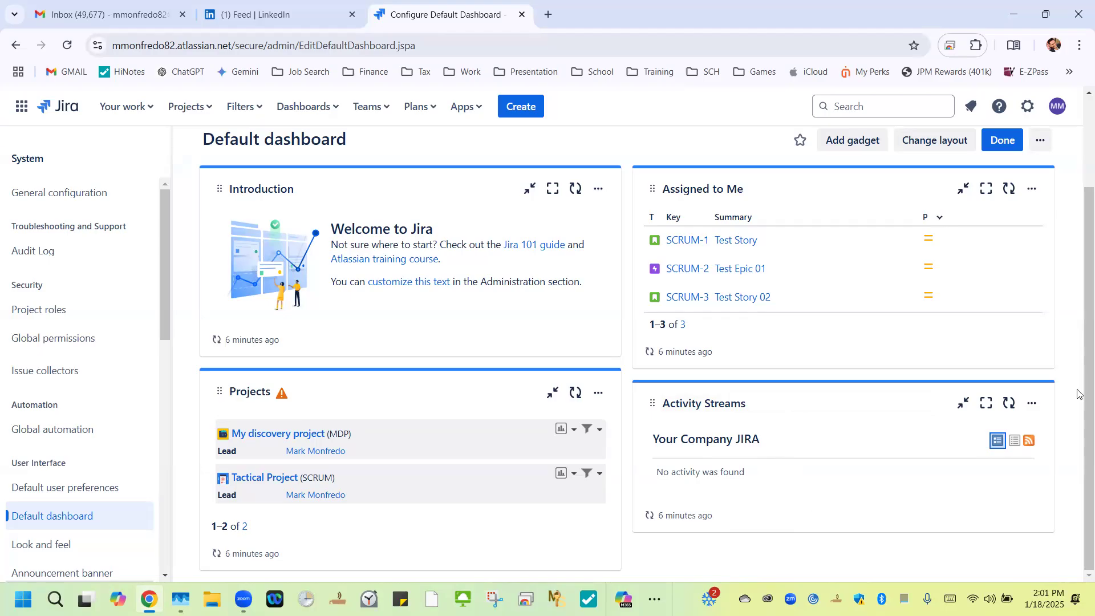
{"action": "scroll", "coordinate": [1080, 307], "scroll_direction": "up", "scroll_amount": 3}
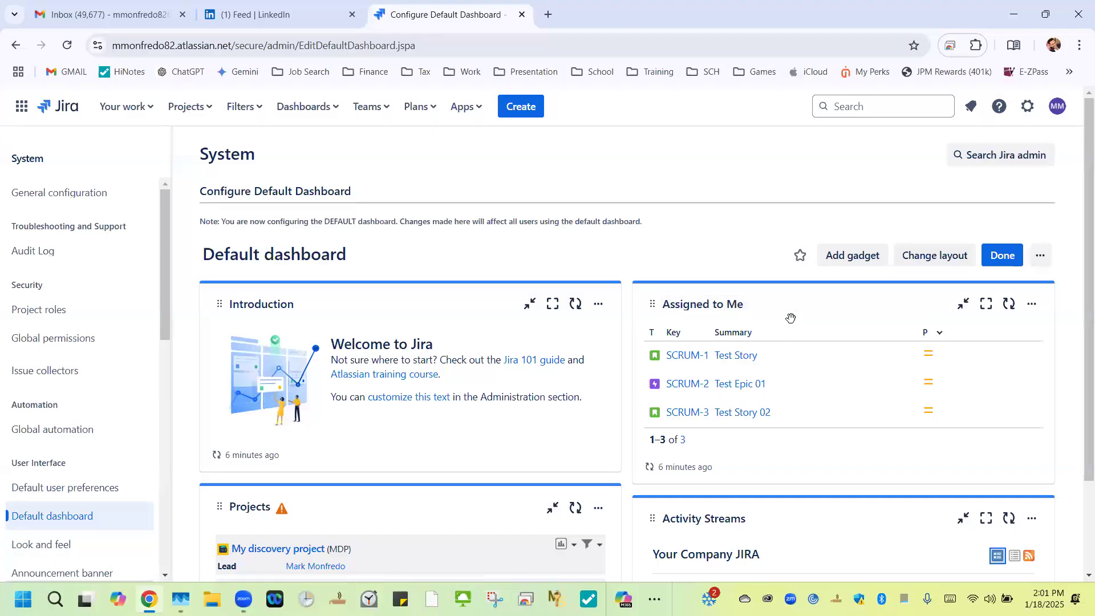
{"action": "left_click", "coordinate": [800, 260]}
{"action": "left_click", "coordinate": [934, 263]}
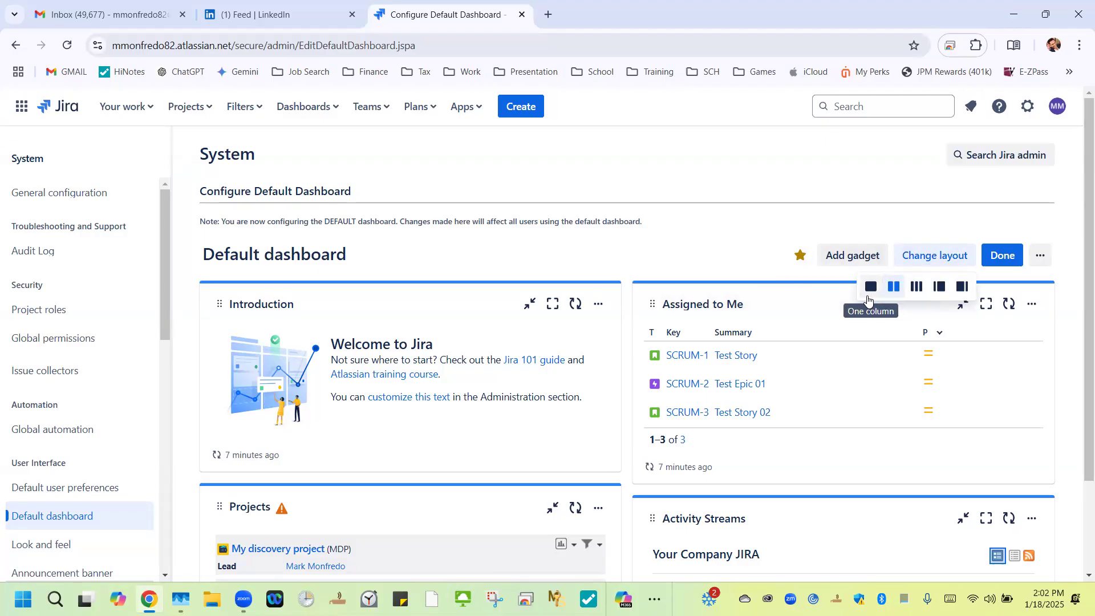
{"action": "left_click", "coordinate": [939, 298]}
{"action": "left_click", "coordinate": [662, 254]}
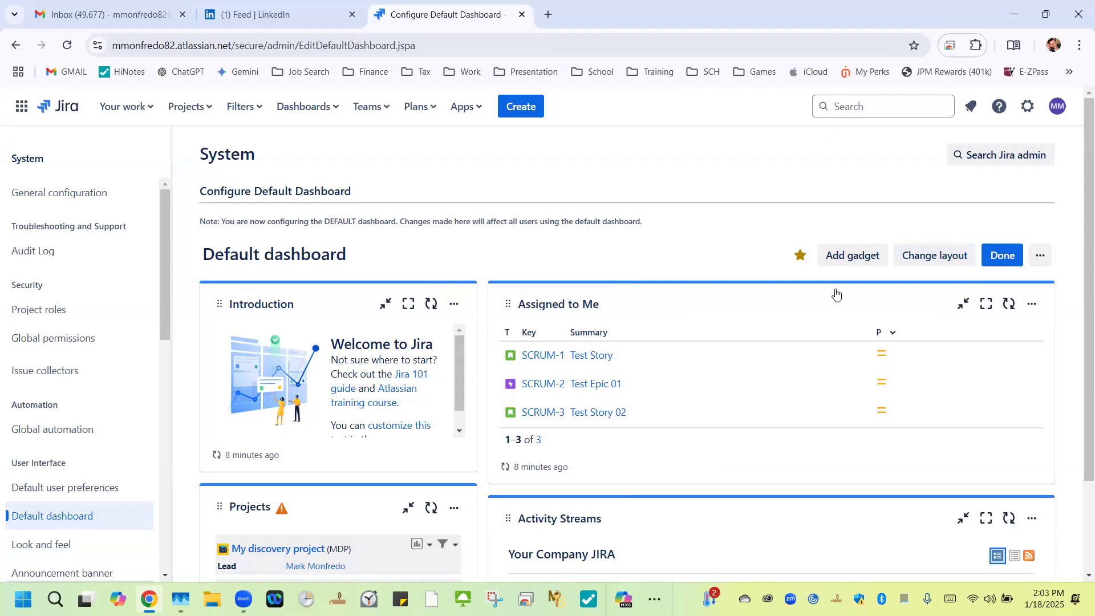
- Set the dashboard's automatic refresh interval to 15 minutes and refresh the Assigned to Me gadget
{"action": "left_click", "coordinate": [1043, 257]}
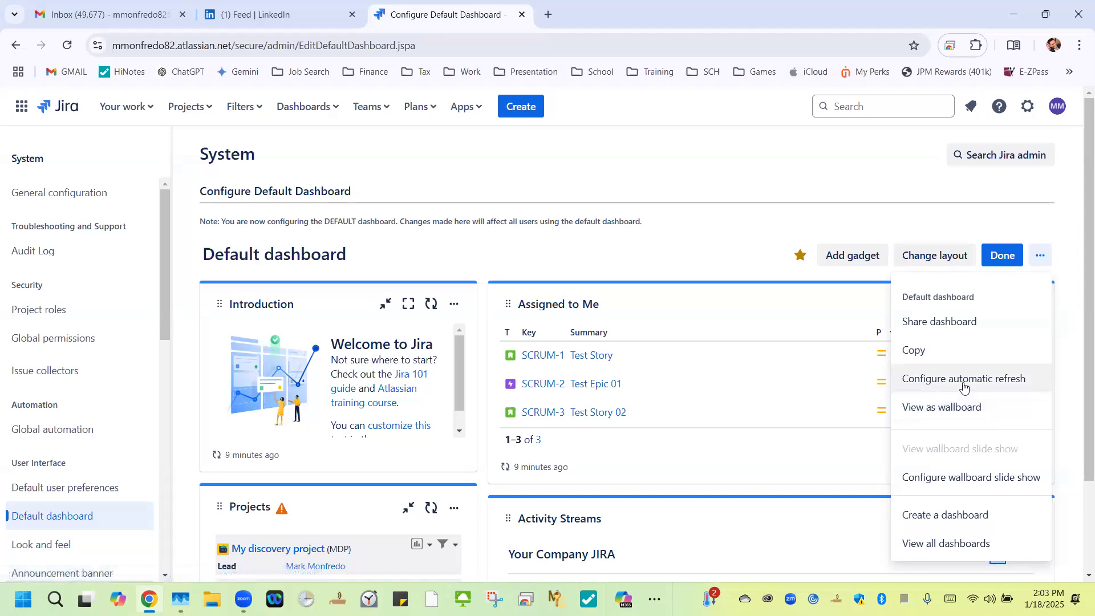
{"action": "left_click", "coordinate": [985, 383]}
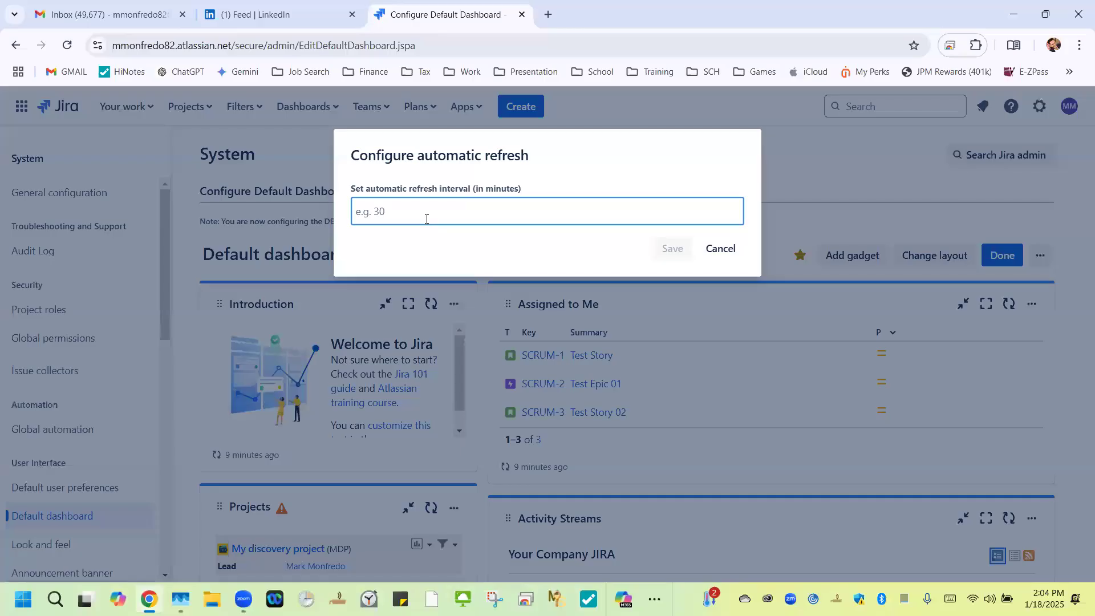
{"action": "type", "text": "15"}
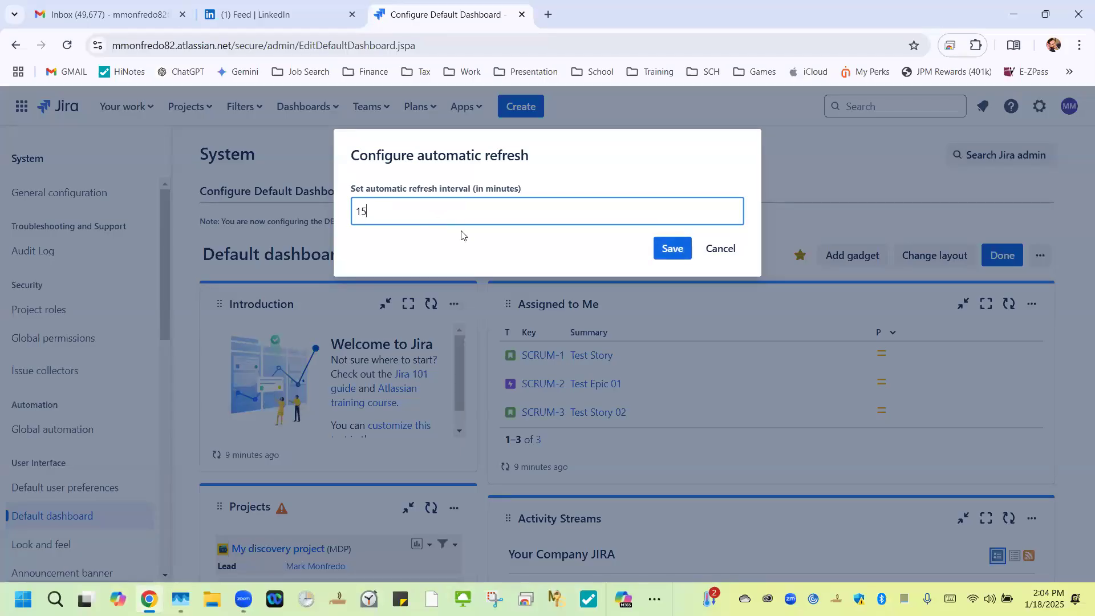
{"action": "left_click", "coordinate": [673, 249]}
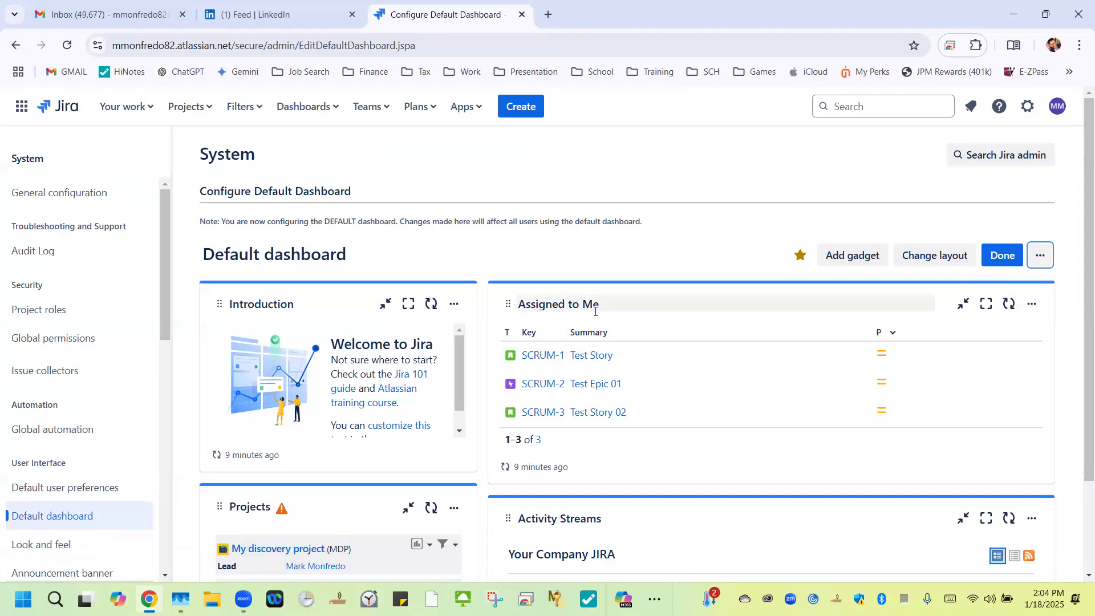
{"action": "left_click", "coordinate": [1012, 311]}
{"action": "left_click", "coordinate": [1011, 308]}
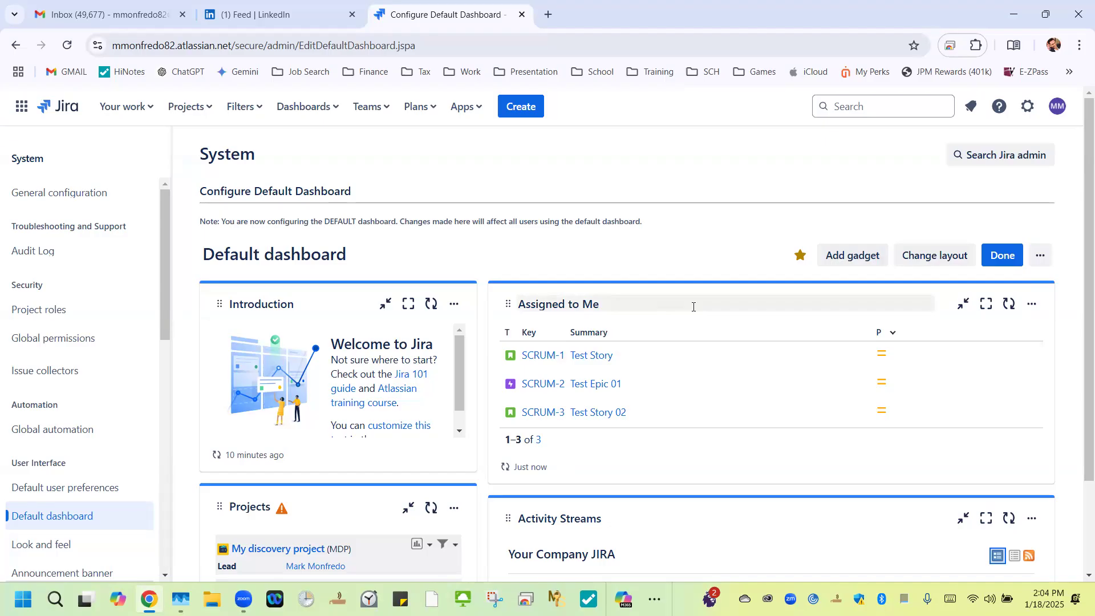
- Add the Average Age Chart and Average Time in Status gadgets to the default dashboard
{"action": "left_click", "coordinate": [868, 262]}
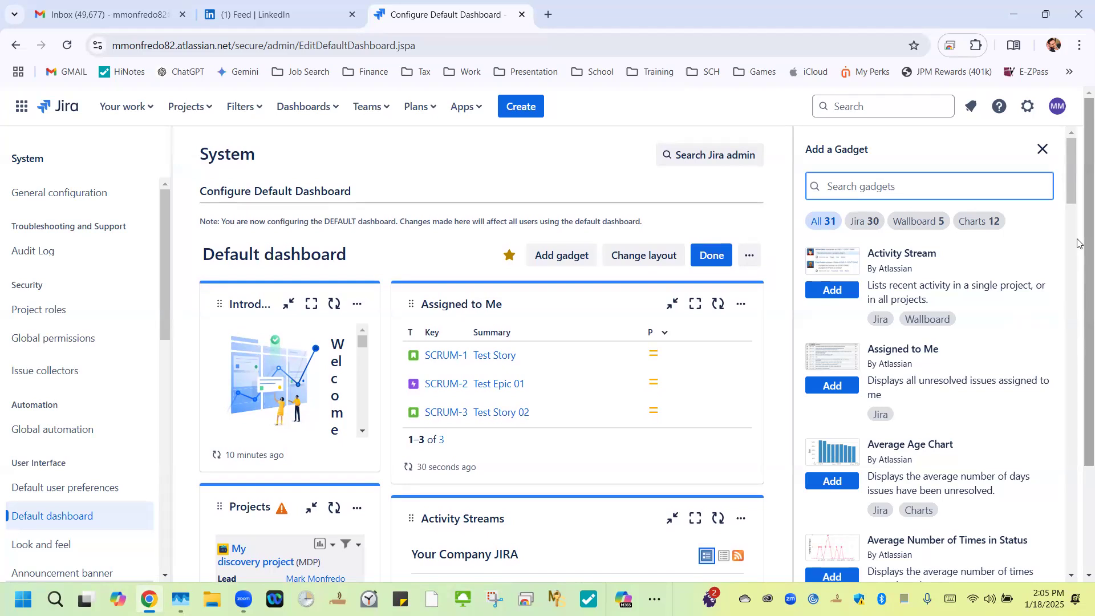
{"action": "left_click", "coordinate": [1074, 183]}
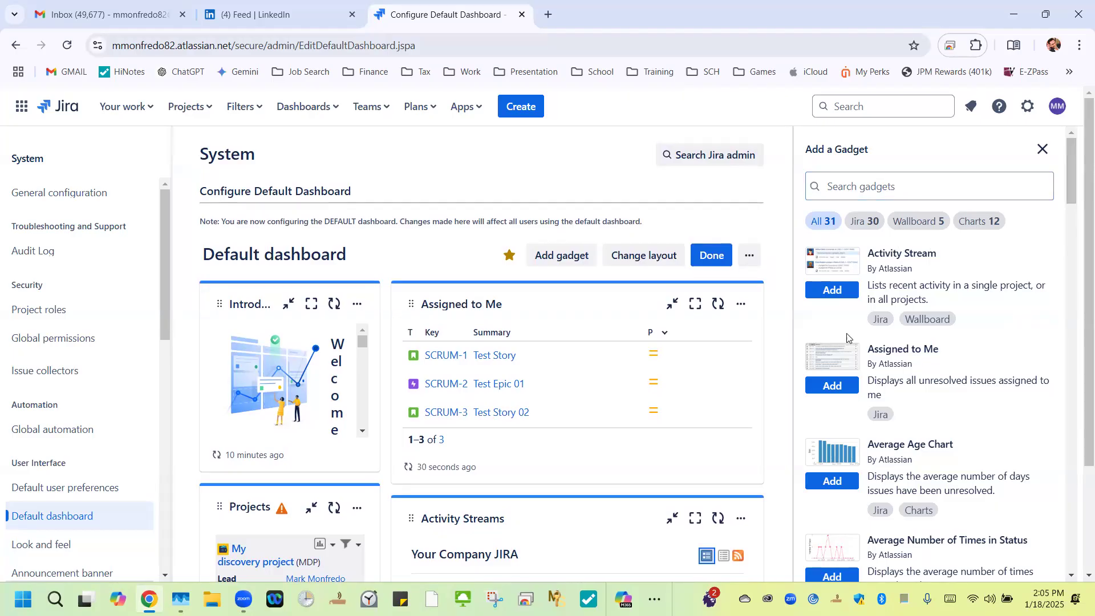
{"action": "left_click_drag", "start_coordinate": [1073, 199], "coordinate": [1074, 219]}
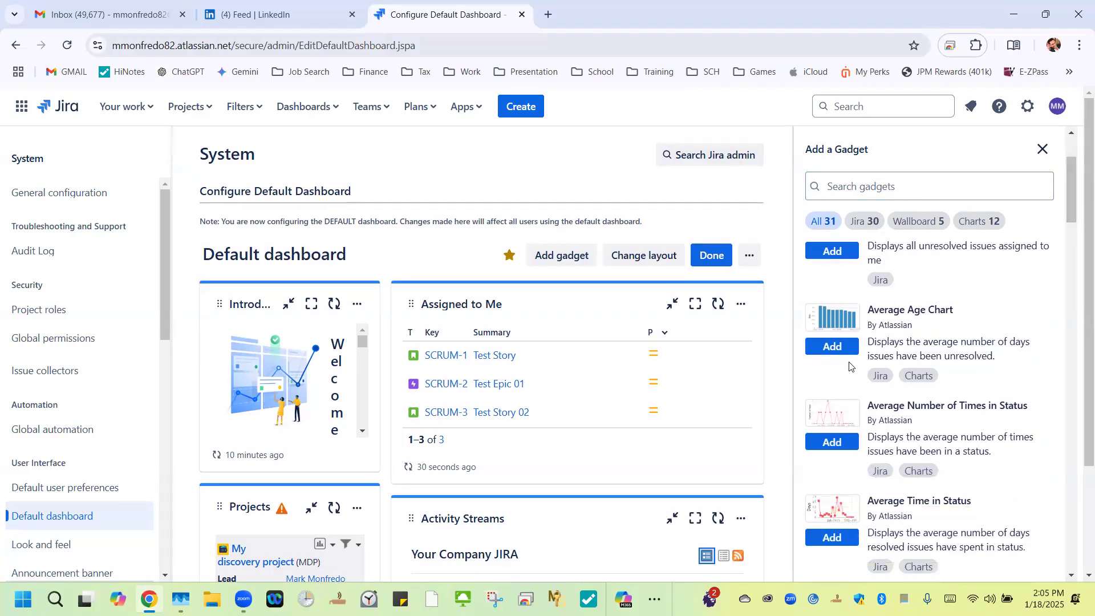
{"action": "left_click", "coordinate": [839, 351]}
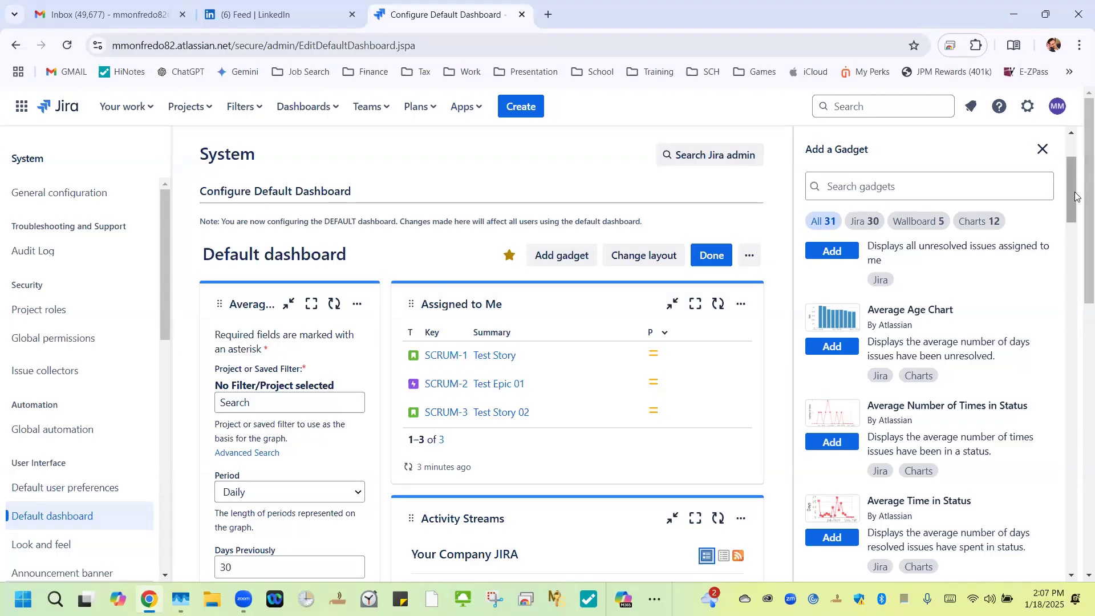
{"action": "left_click_drag", "start_coordinate": [1073, 199], "coordinate": [1073, 224]}
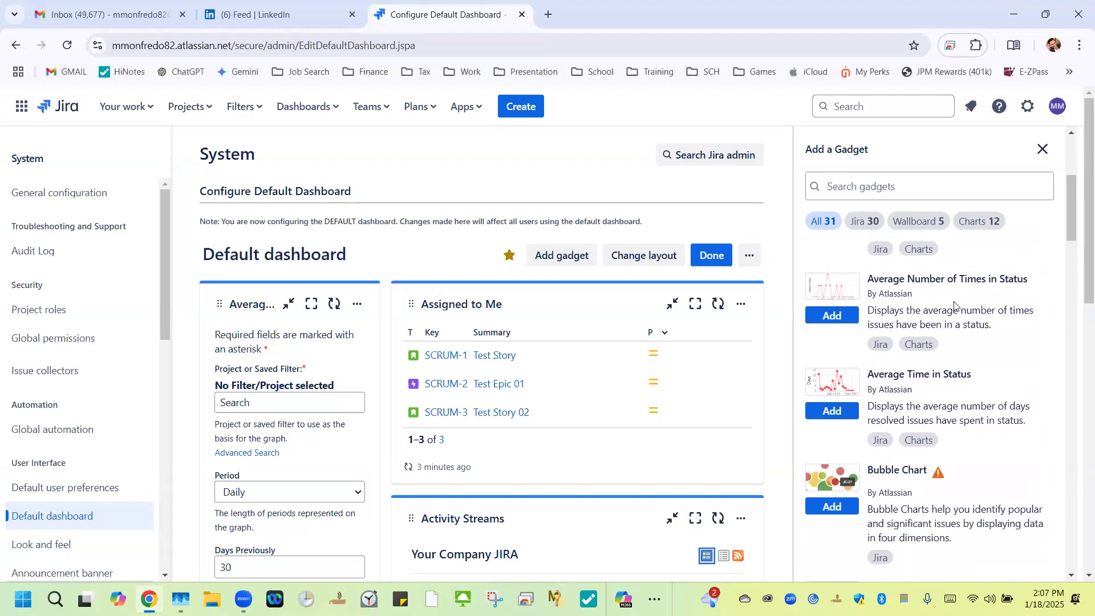
{"action": "scroll", "coordinate": [1070, 234], "scroll_direction": "down", "scroll_amount": 2}
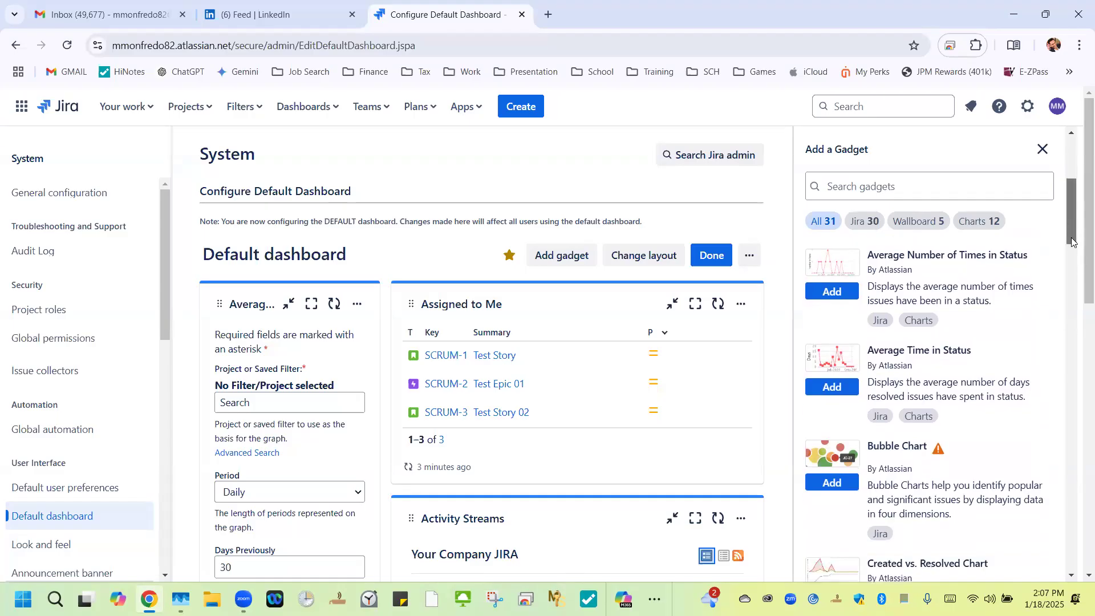
{"action": "left_click", "coordinate": [841, 305]}
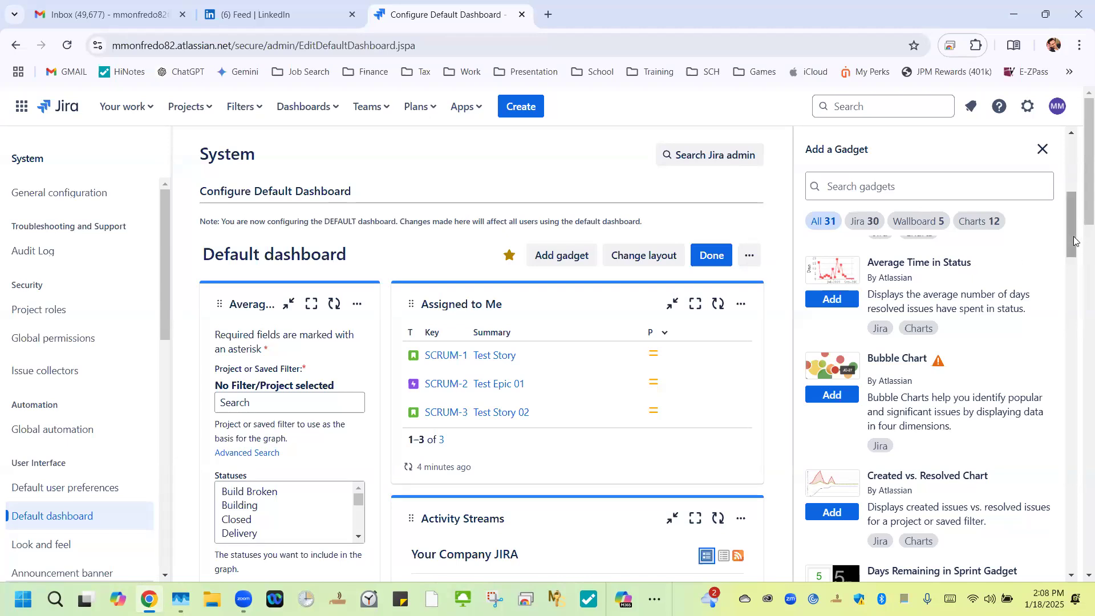
- Add the Created vs. Resolved Chart and the Days Remaining in Sprint Gadget to the default dashboard
{"action": "left_click_drag", "start_coordinate": [1073, 238], "coordinate": [1071, 279]}
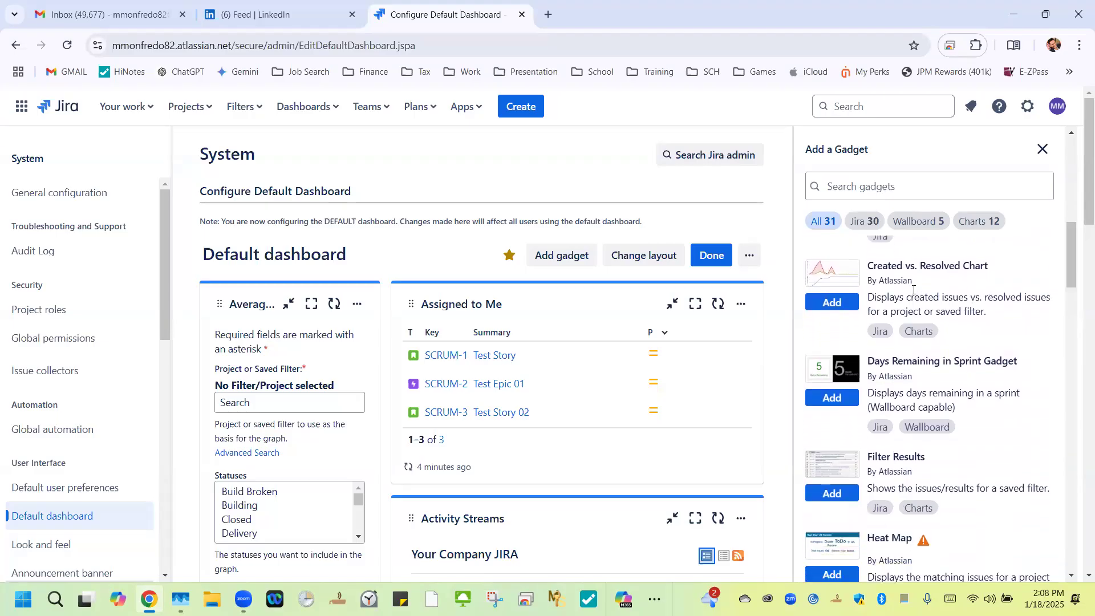
{"action": "left_click", "coordinate": [833, 302]}
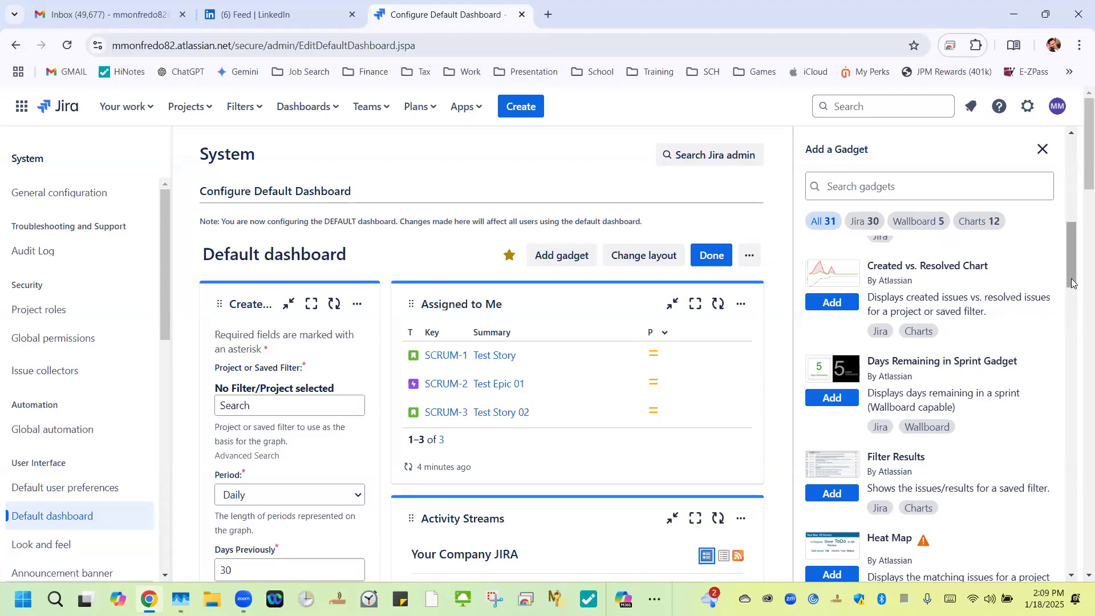
{"action": "left_click_drag", "start_coordinate": [1073, 283], "coordinate": [1070, 293]}
{"action": "left_click", "coordinate": [837, 306]}
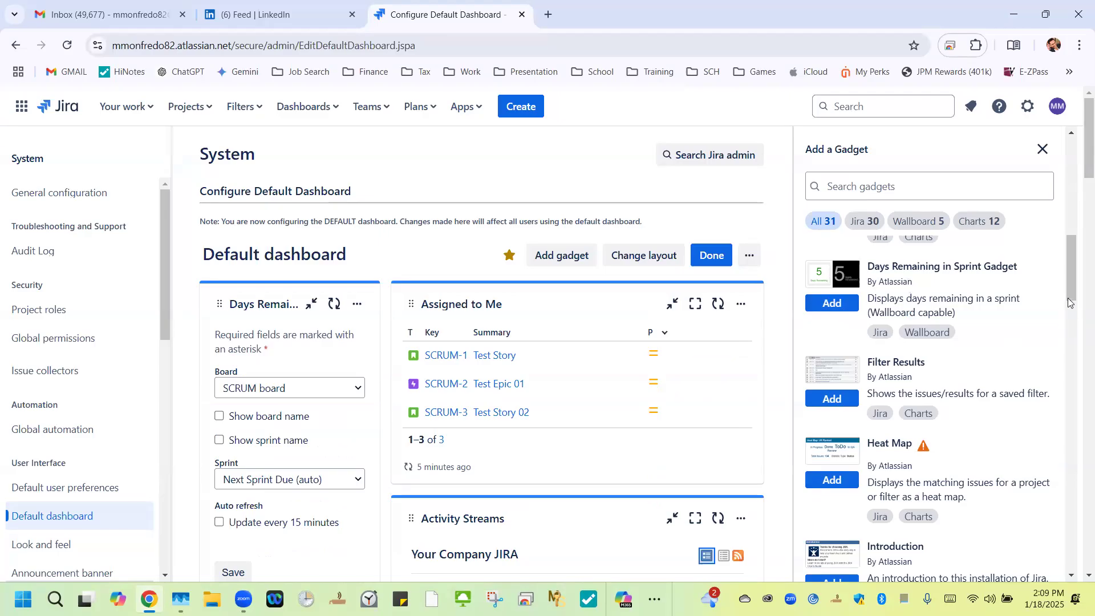
- Add the Filter Results and Issue Statistics gadgets to the default dashboard
{"action": "scroll", "coordinate": [1072, 308], "scroll_direction": "down", "scroll_amount": 1}
{"action": "scroll", "coordinate": [1073, 308], "scroll_direction": "down", "scroll_amount": 2}
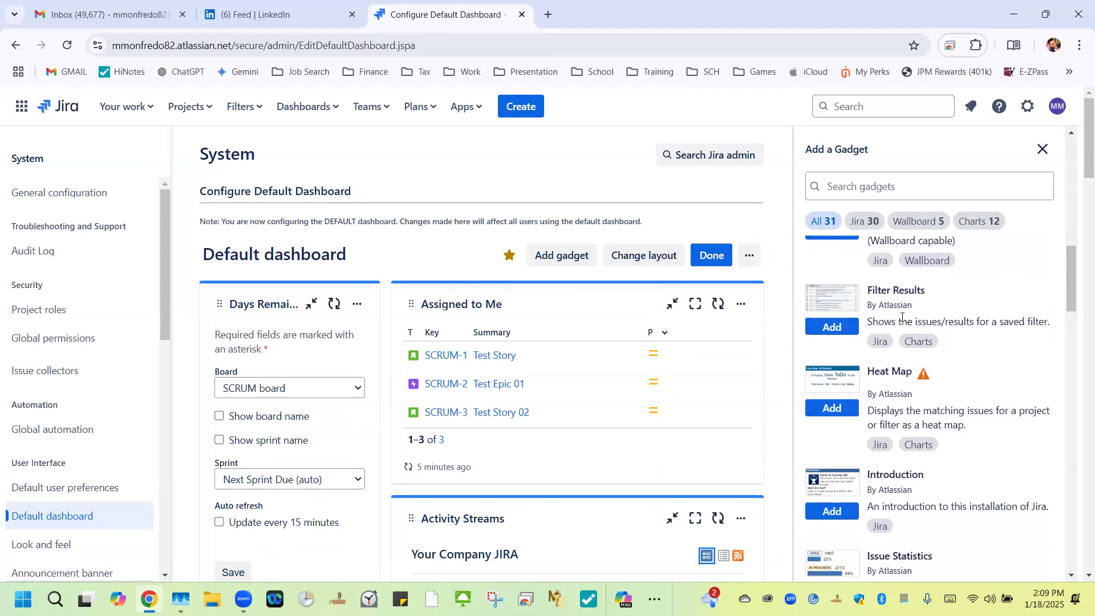
{"action": "left_click", "coordinate": [836, 332]}
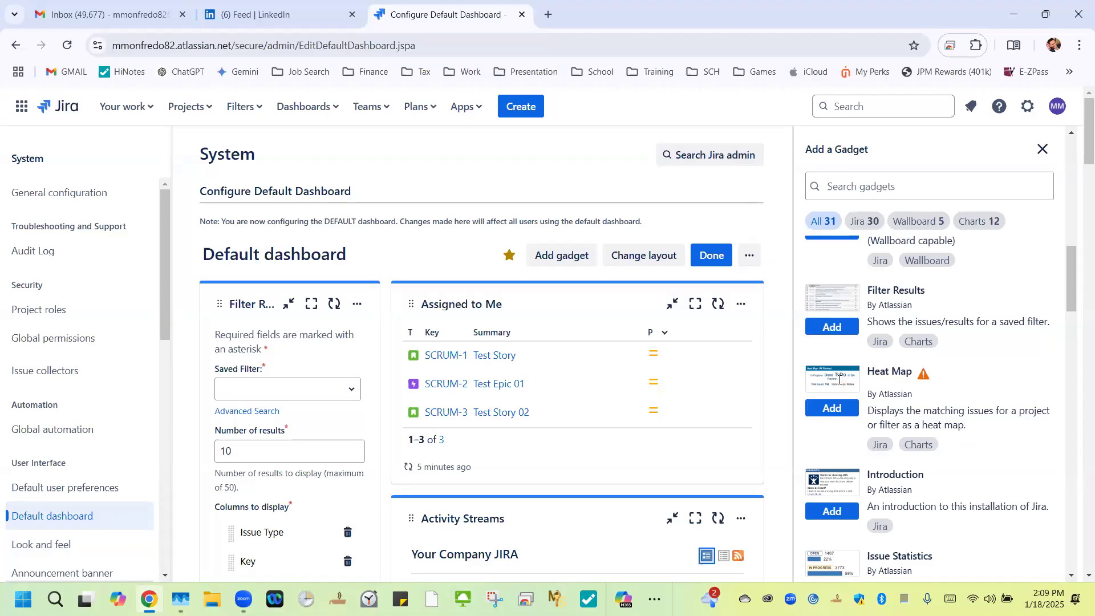
{"action": "left_click_drag", "start_coordinate": [1071, 314], "coordinate": [1072, 338]}
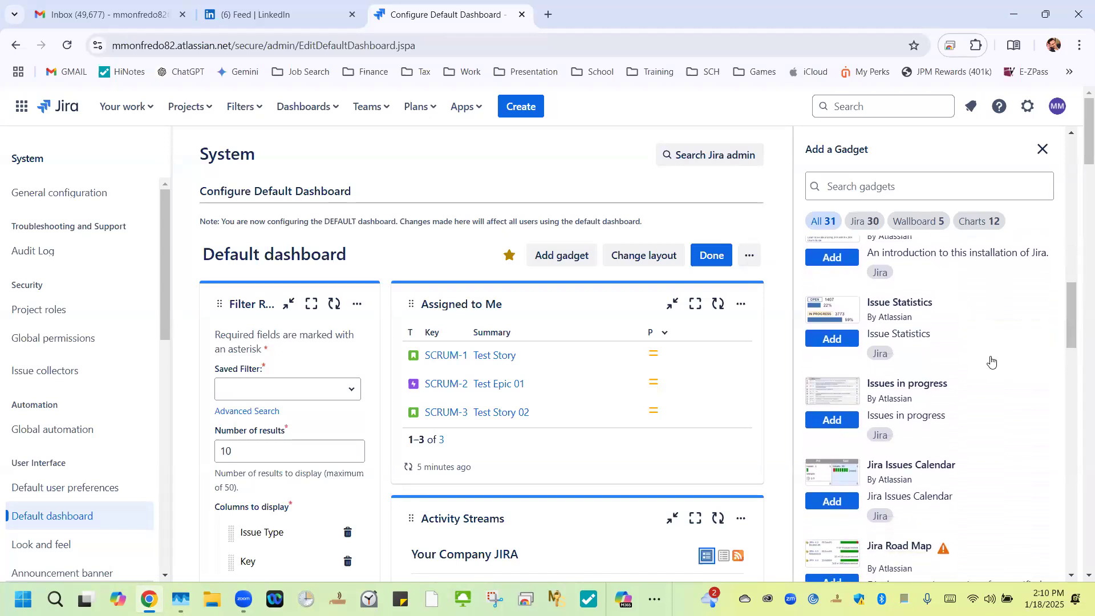
{"action": "left_click", "coordinate": [832, 341]}
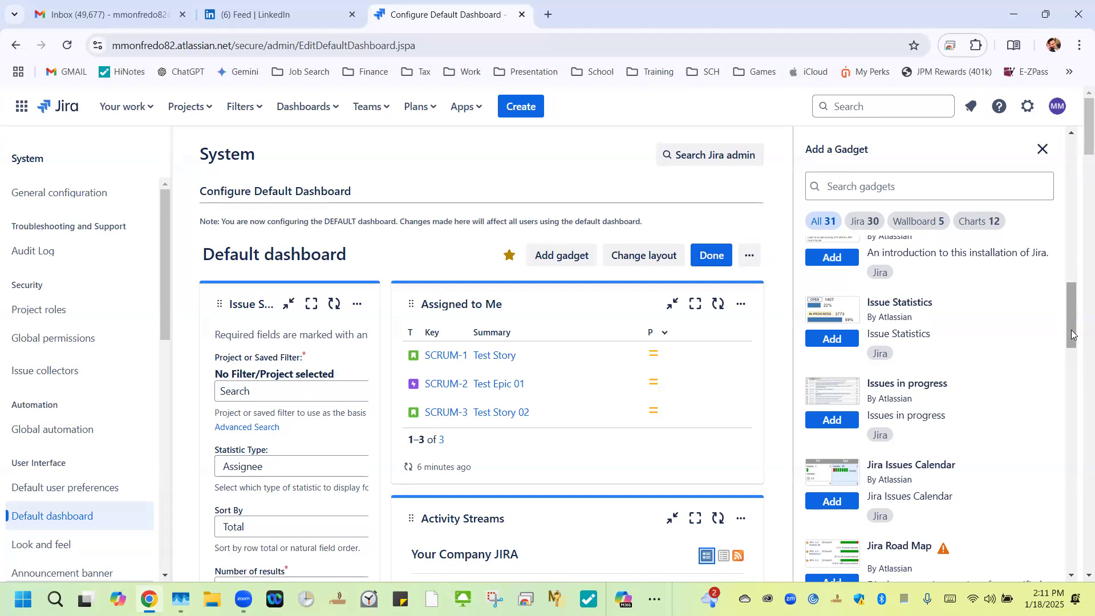
- Add the Pie Chart and Recently Created Chart gadgets to the default dashboard
{"action": "left_click_drag", "start_coordinate": [1073, 334], "coordinate": [1070, 353]}
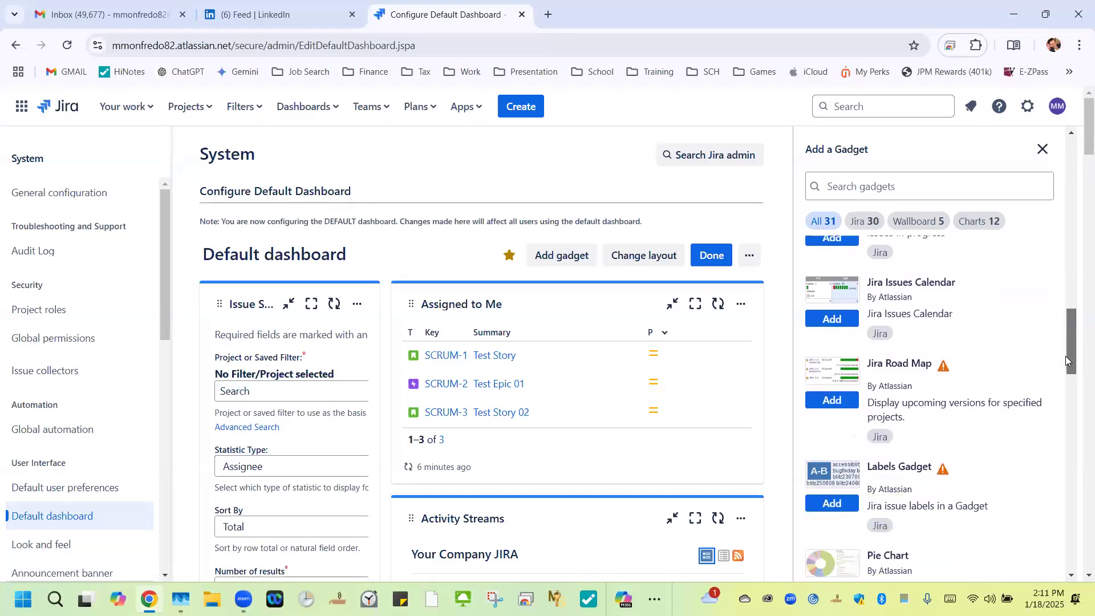
{"action": "left_click_drag", "start_coordinate": [1066, 356], "coordinate": [1057, 398]}
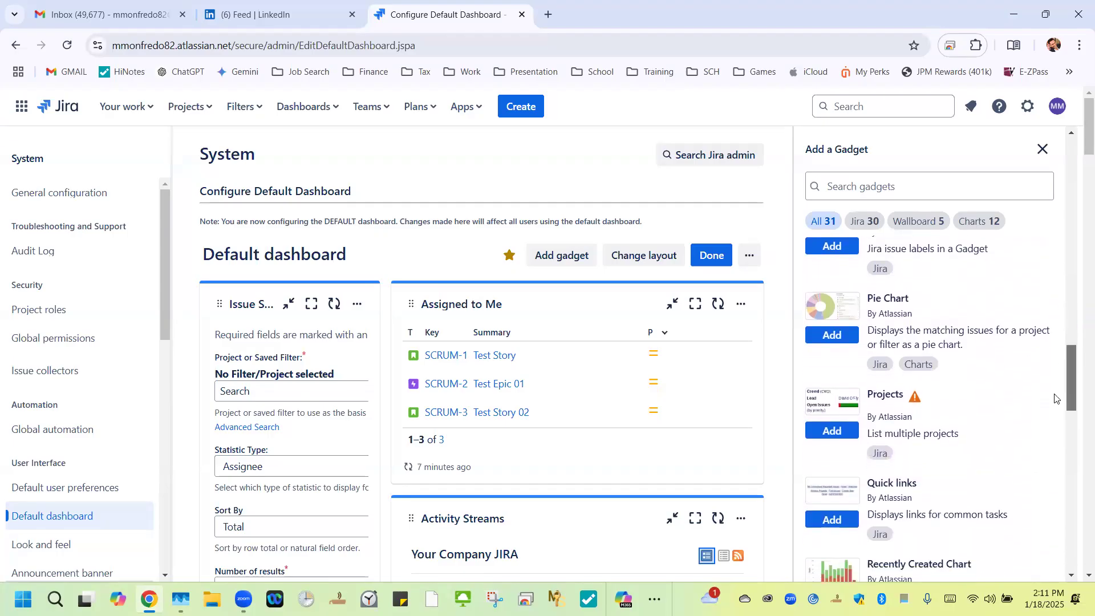
{"action": "left_click", "coordinate": [832, 331]}
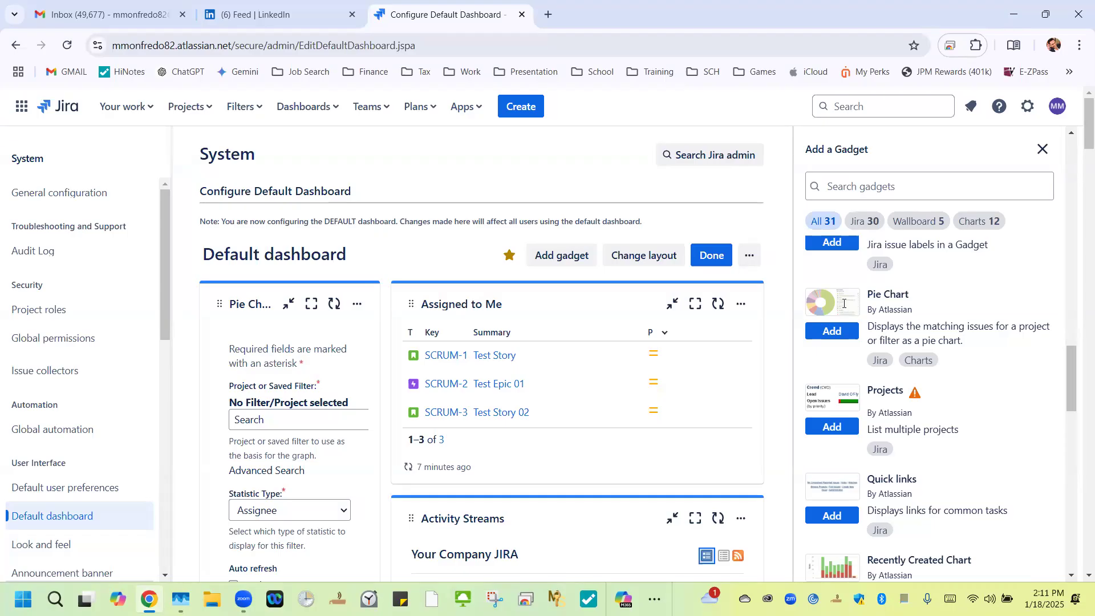
{"action": "left_click_drag", "start_coordinate": [1072, 403], "coordinate": [1071, 437]}
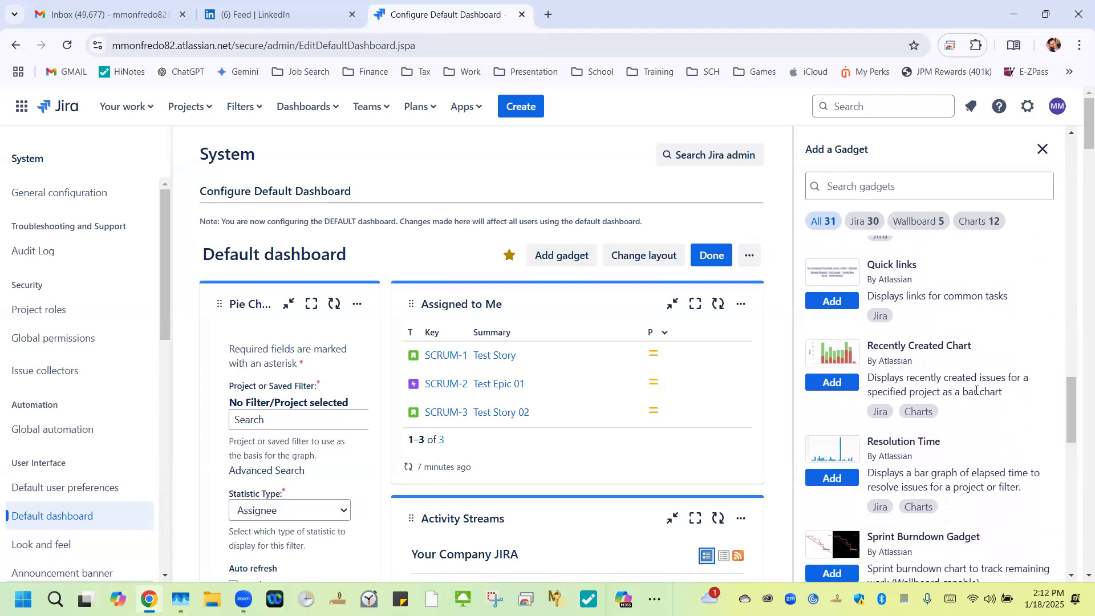
{"action": "left_click", "coordinate": [841, 393]}
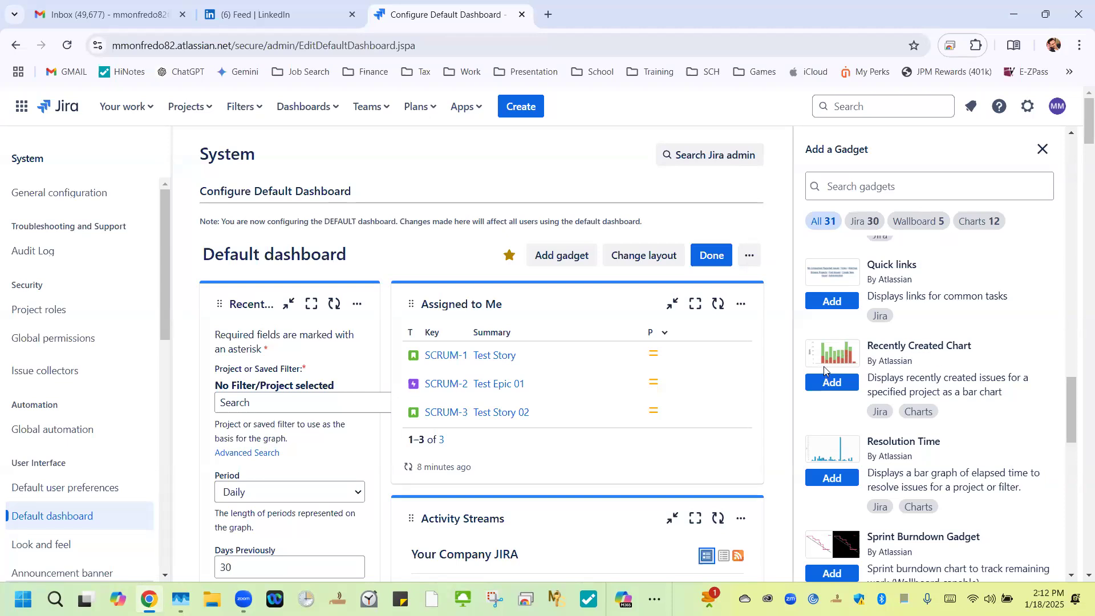
- Add the Resolution Time gadget and the Sprint Burndown Gadget to the default dashboard
{"action": "left_click", "coordinate": [845, 482]}
{"action": "left_click_drag", "start_coordinate": [1074, 417], "coordinate": [1068, 454]}
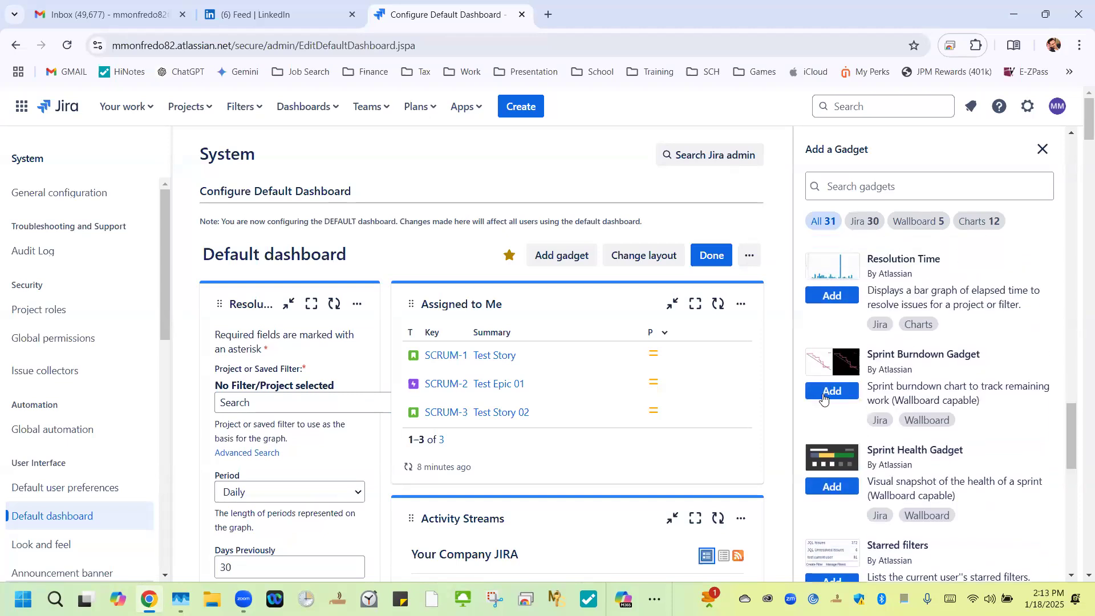
{"action": "left_click", "coordinate": [844, 397]}
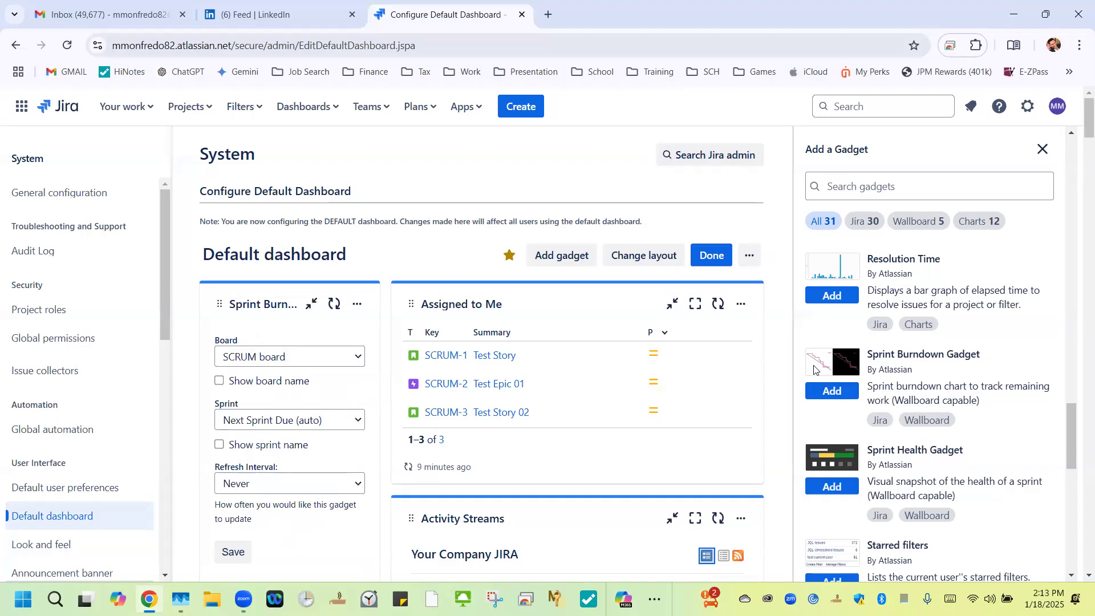
- Add the Sprint Health Gadget and the Two Dimensional Filter Statistics gadget to the default dashboard
{"action": "left_click", "coordinate": [827, 491]}
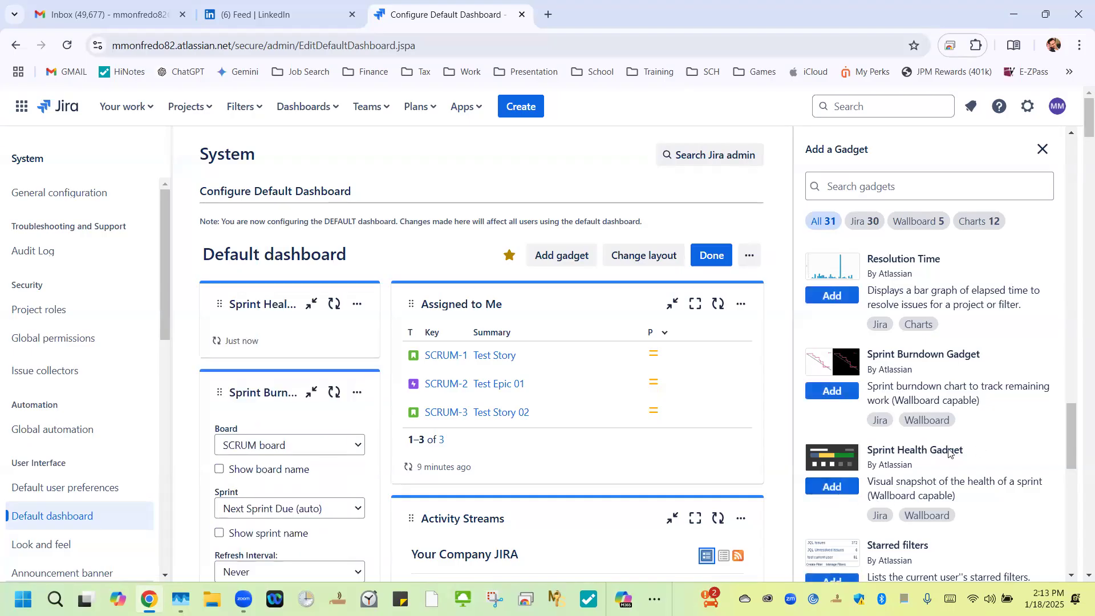
{"action": "left_click_drag", "start_coordinate": [1071, 434], "coordinate": [1071, 457]}
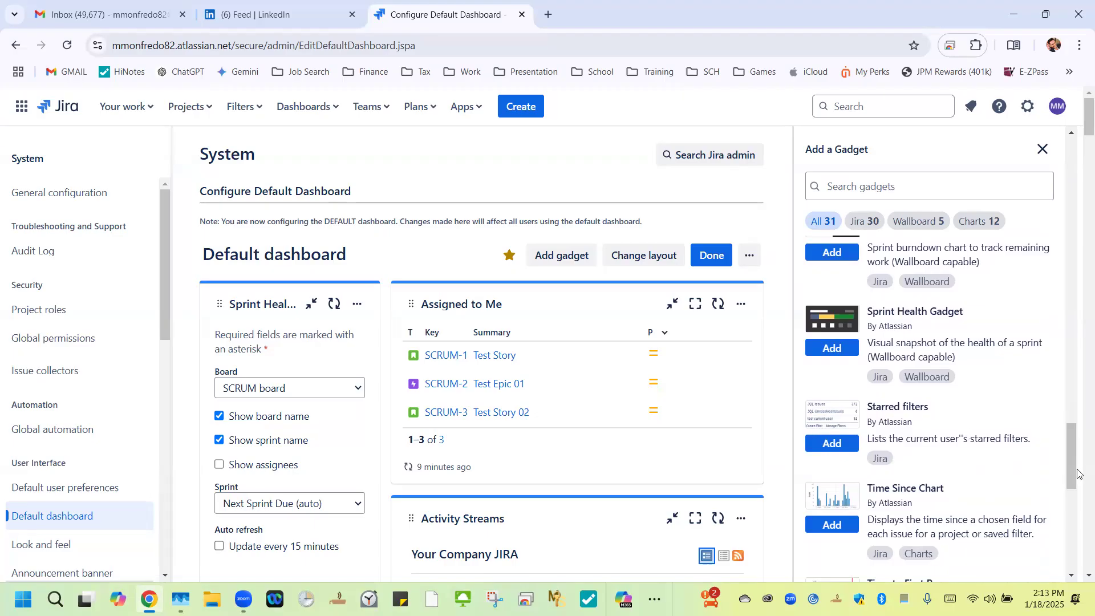
{"action": "left_click_drag", "start_coordinate": [1066, 468], "coordinate": [1062, 524]}
{"action": "left_click", "coordinate": [827, 361]}
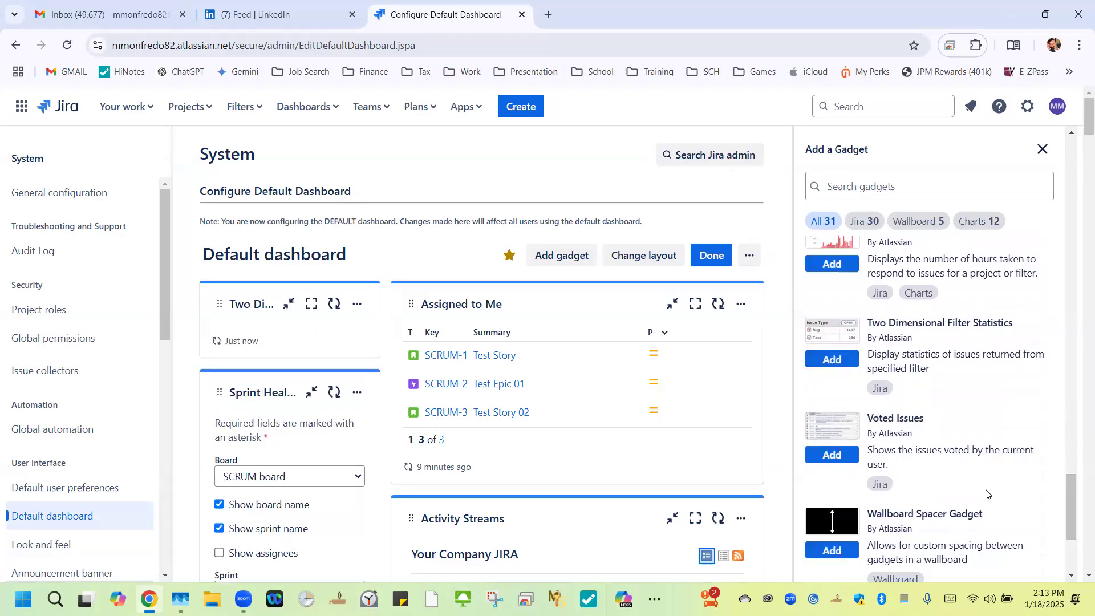
- Close the gadget picker and switch the default dashboard to the layout with three equal columns
{"action": "left_click_drag", "start_coordinate": [1072, 511], "coordinate": [1002, 186]}
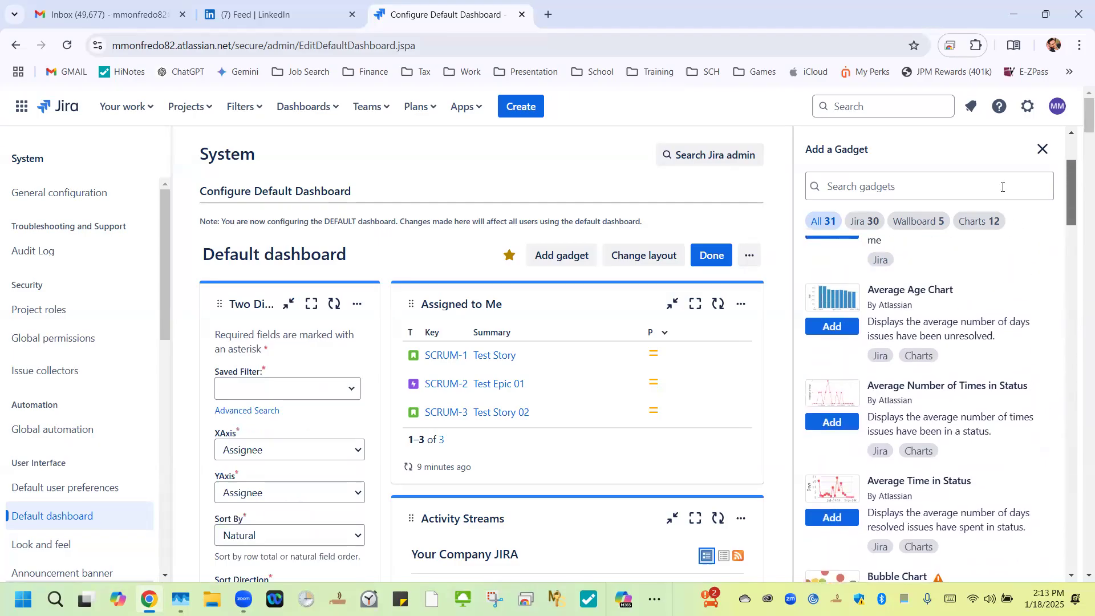
{"action": "left_click", "coordinate": [1043, 151]}
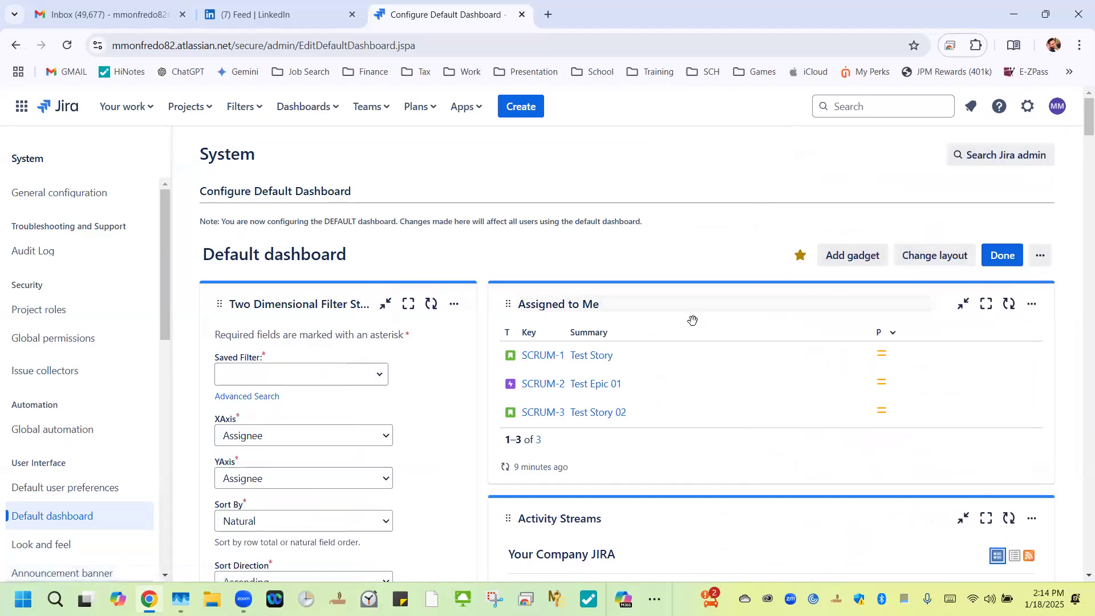
{"action": "left_click", "coordinate": [934, 256]}
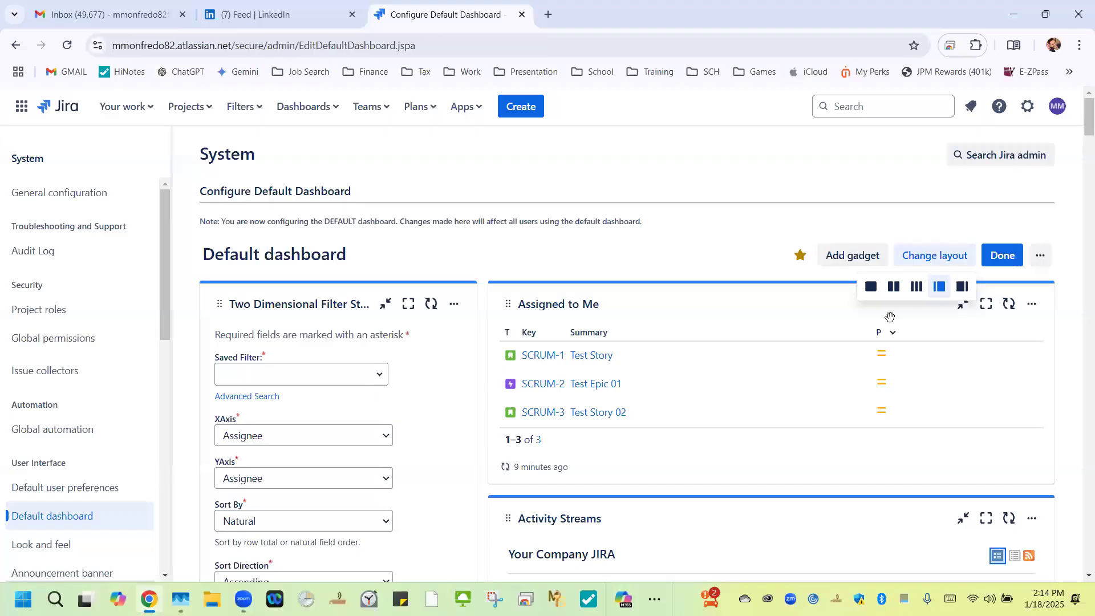
{"action": "left_click", "coordinate": [915, 287]}
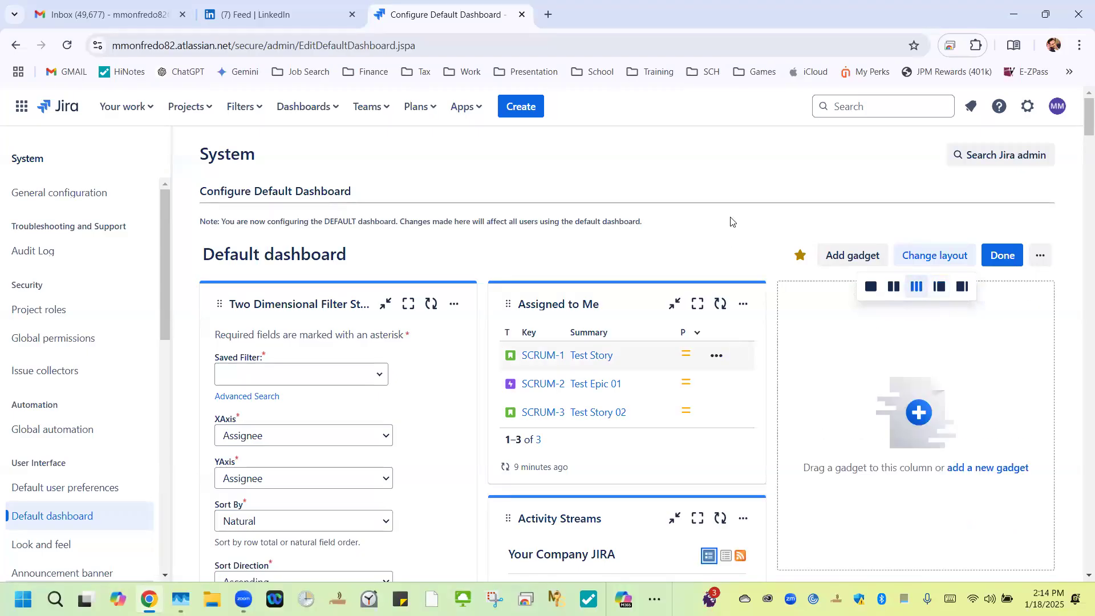
{"action": "left_click", "coordinate": [747, 240]}
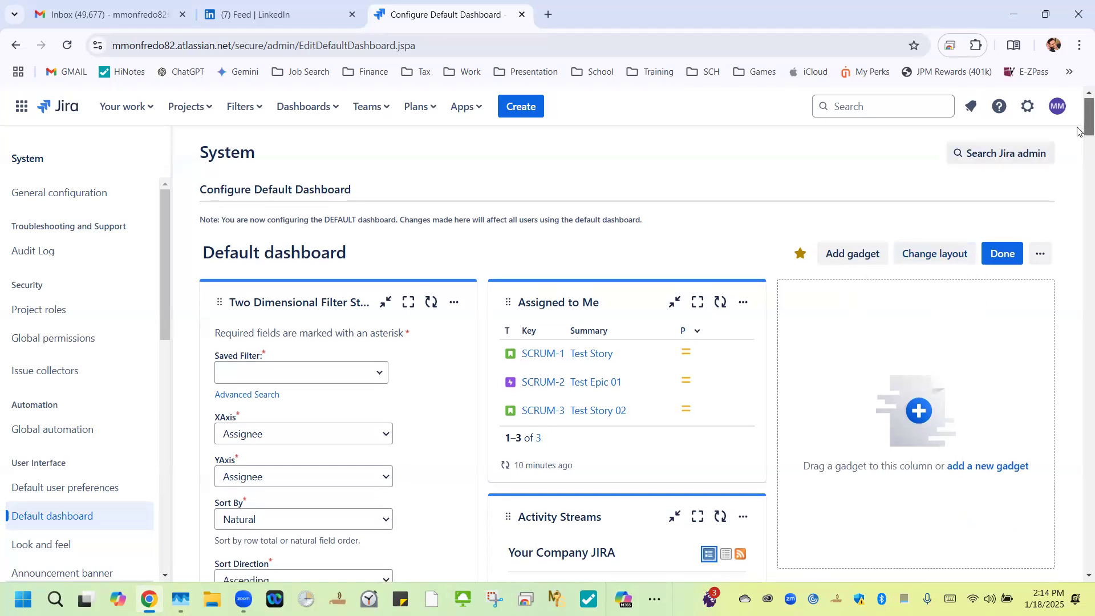
- Look through the gadgets stacked in the dashboard's first column, down to the Projects gadget
{"action": "scroll", "coordinate": [421, 132], "scroll_direction": "down", "scroll_amount": 3}
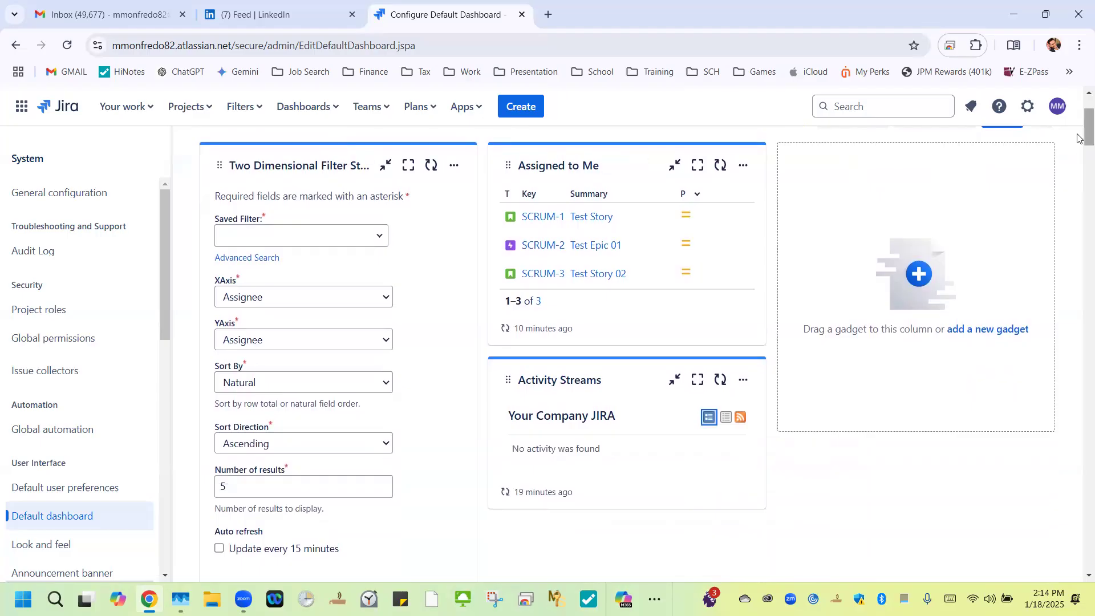
{"action": "scroll", "coordinate": [1078, 166], "scroll_direction": "down", "scroll_amount": 8}
{"action": "scroll", "coordinate": [1078, 177], "scroll_direction": "down", "scroll_amount": 1}
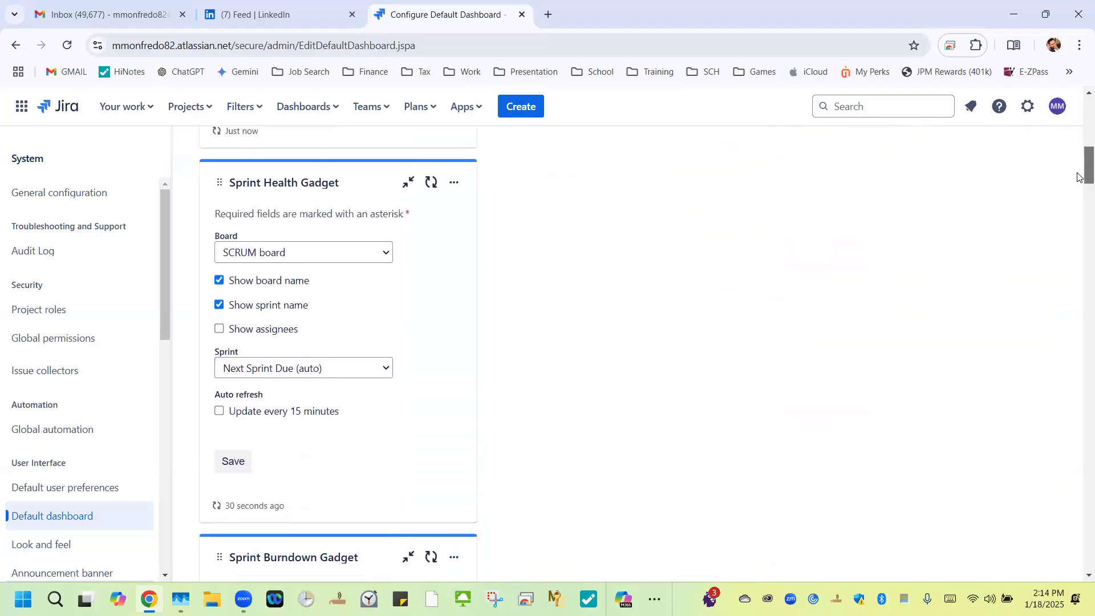
{"action": "scroll", "coordinate": [1080, 178], "scroll_direction": "down", "scroll_amount": 15}
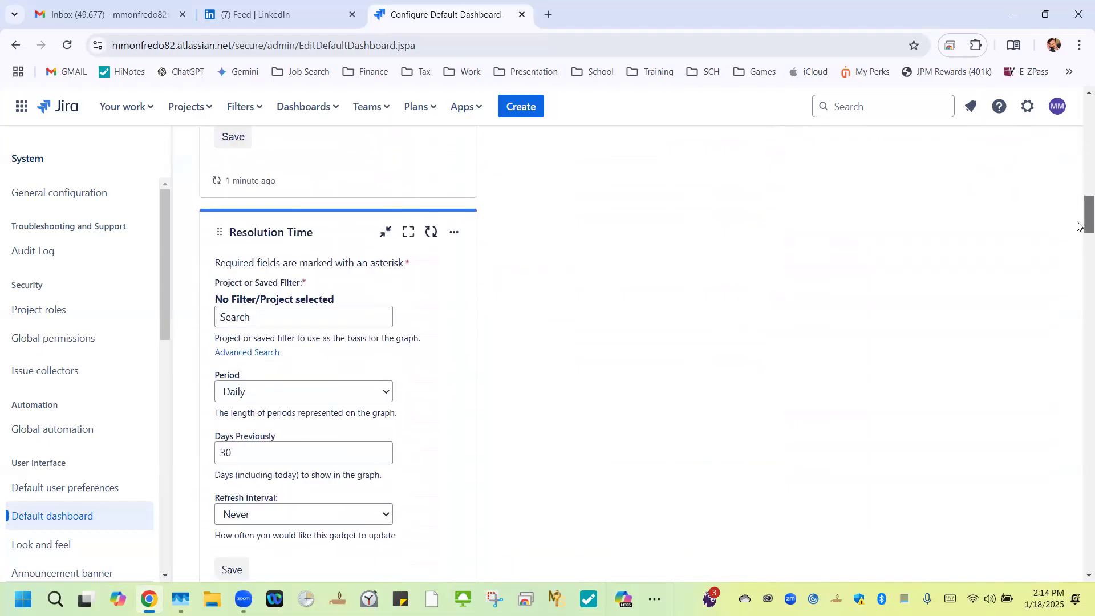
{"action": "scroll", "coordinate": [1079, 324], "scroll_direction": "down", "scroll_amount": 15}
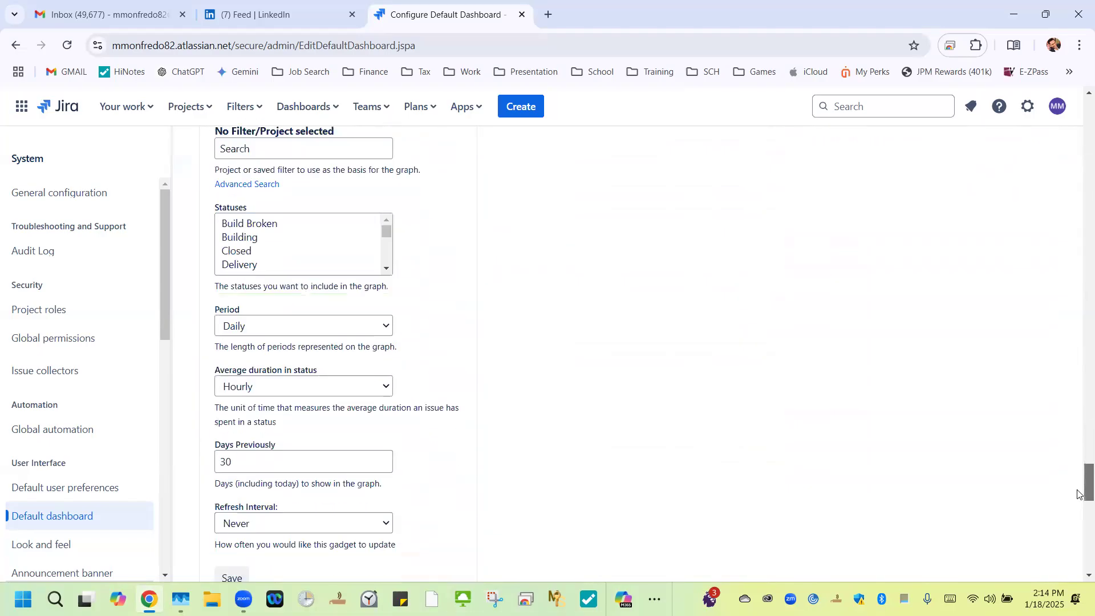
{"action": "scroll", "coordinate": [1075, 541], "scroll_direction": "down", "scroll_amount": 8}
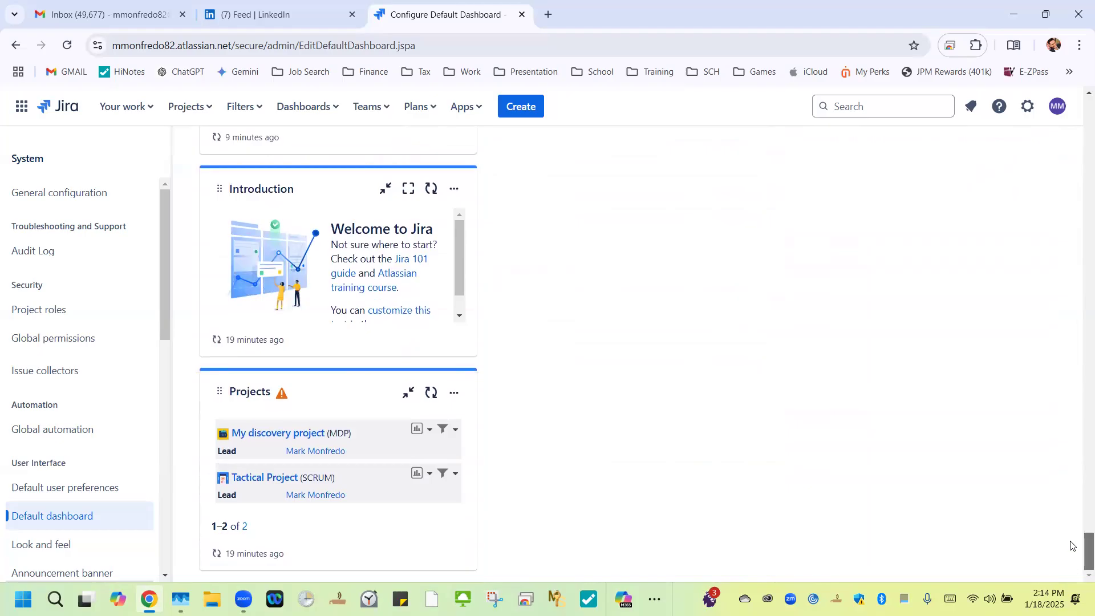
{"action": "scroll", "coordinate": [1071, 534], "scroll_direction": "up", "scroll_amount": 5}
{"action": "scroll", "coordinate": [1071, 533], "scroll_direction": "up", "scroll_amount": 3}
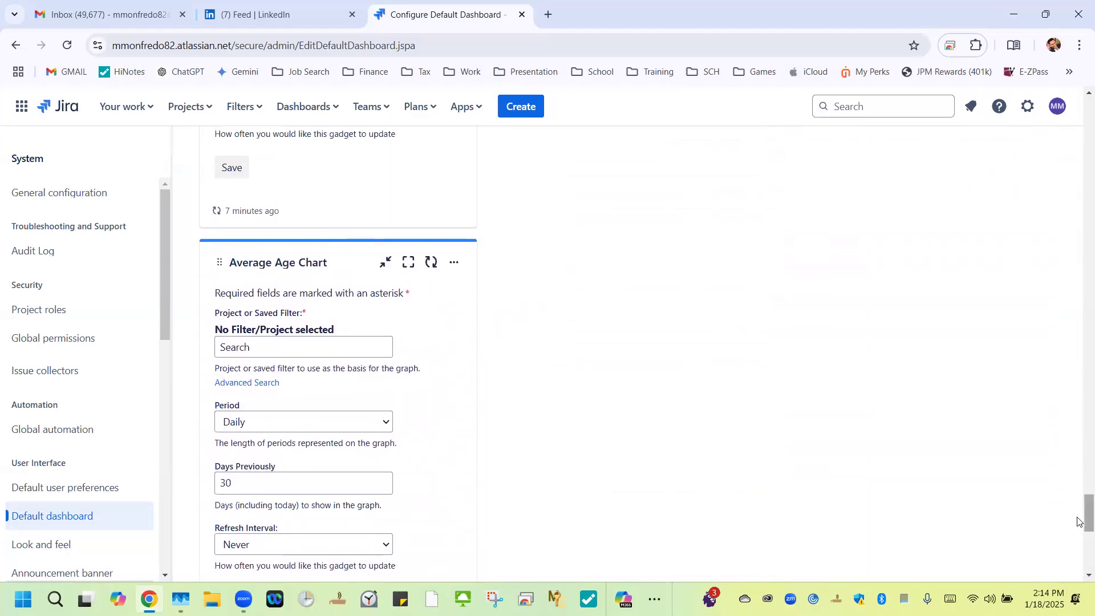
- Try to move the Issue Statistics gadget out of the first column into the empty third column
{"action": "left_click_drag", "start_coordinate": [1080, 519], "coordinate": [1011, 317]}
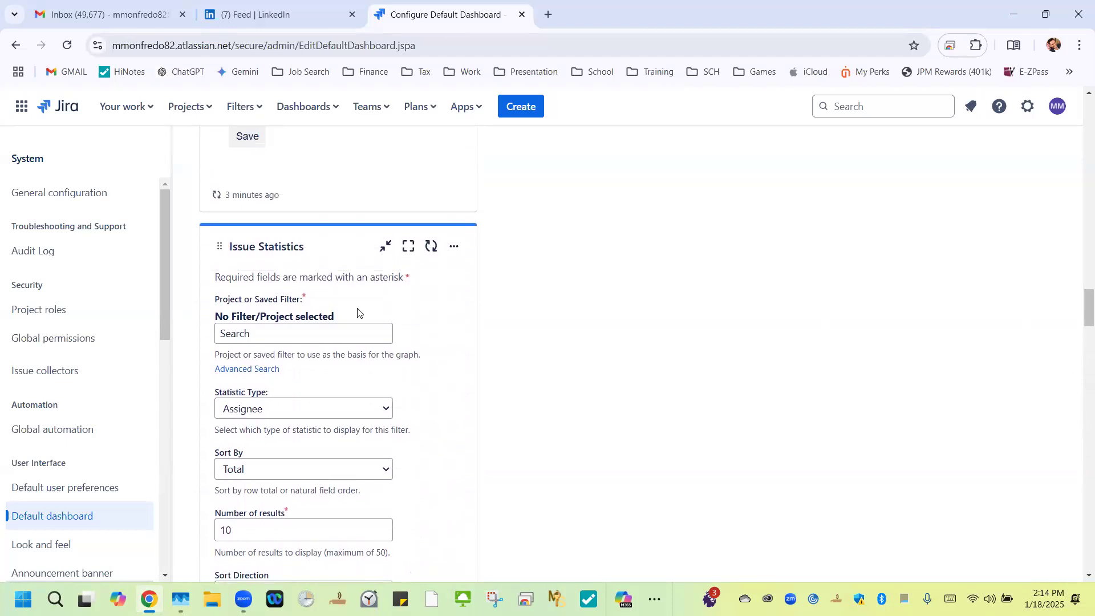
{"action": "left_click_drag", "start_coordinate": [285, 259], "coordinate": [462, 247]}
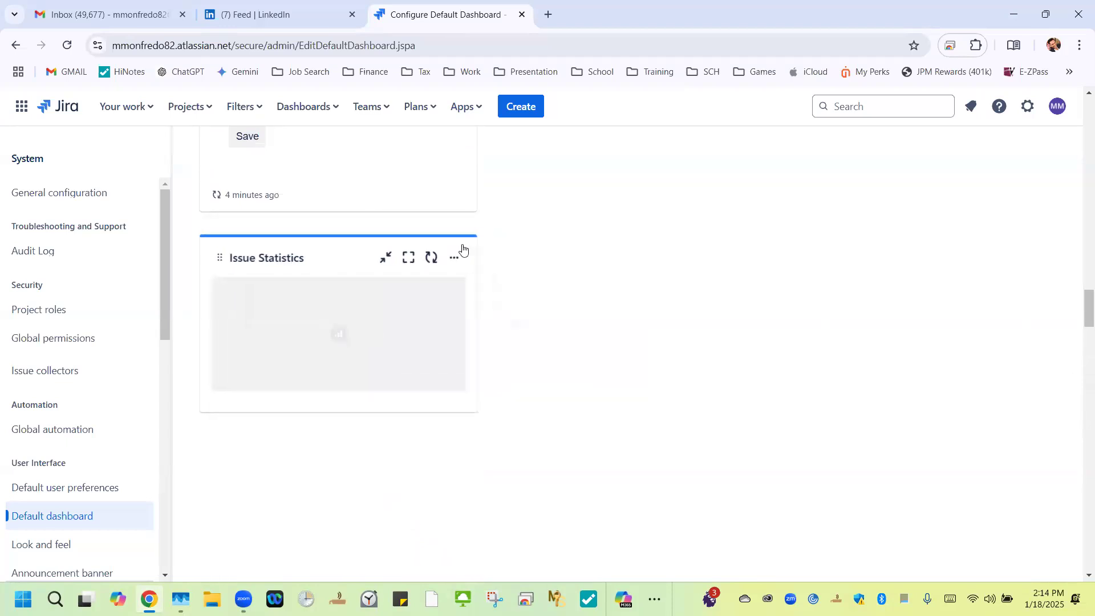
{"action": "left_click_drag", "start_coordinate": [282, 245], "coordinate": [884, 145]}
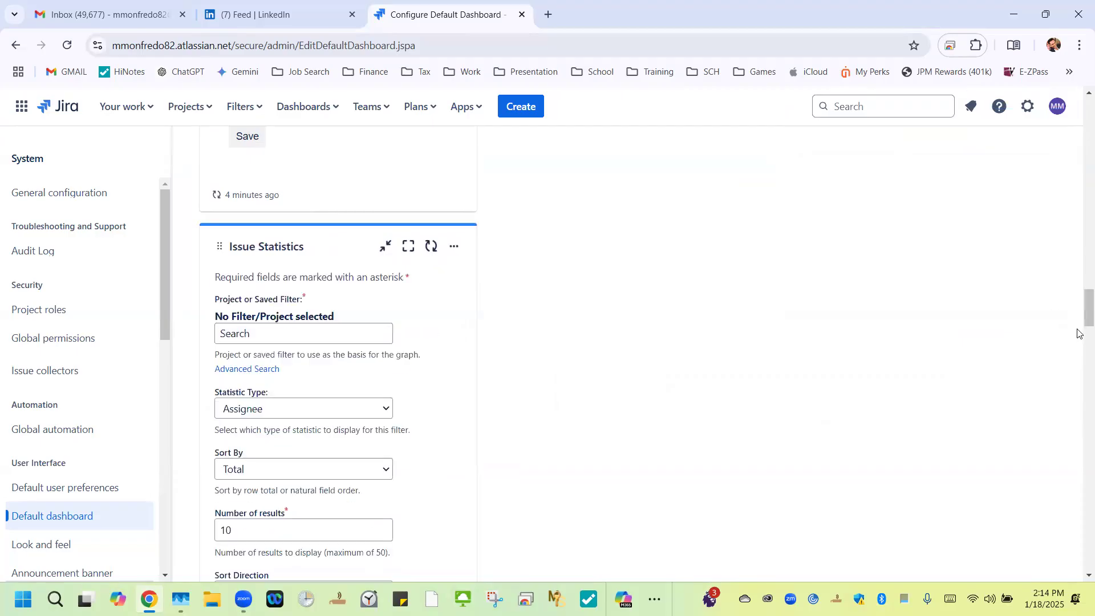
{"action": "scroll", "coordinate": [1081, 319], "scroll_direction": "up", "scroll_amount": 1}
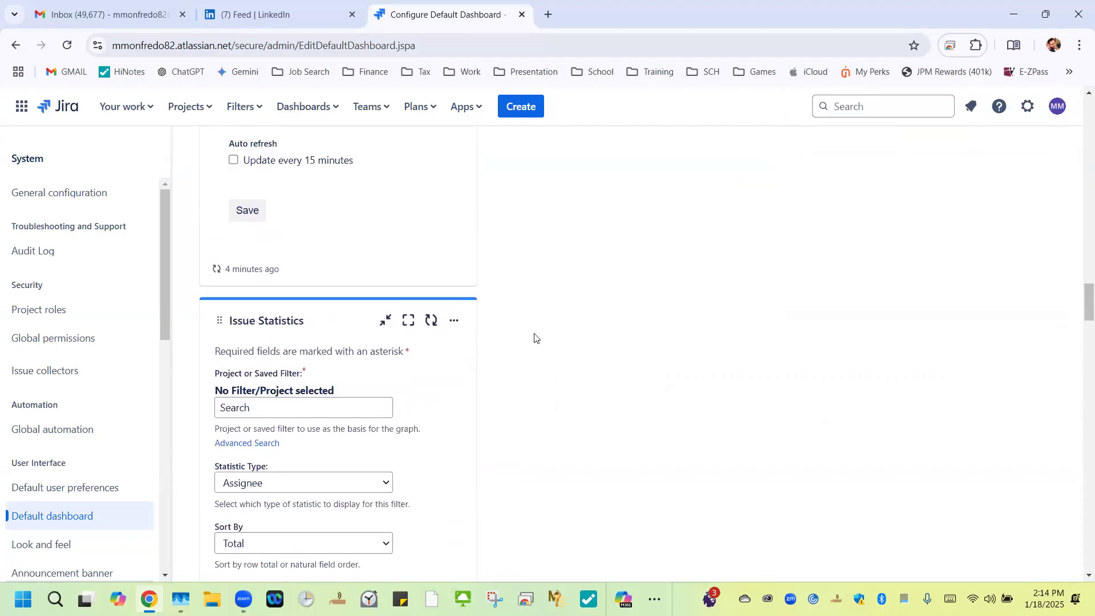
{"action": "left_click_drag", "start_coordinate": [264, 324], "coordinate": [1078, 298]}
- Move the Issue Statistics gadget up the first column, above the Recently Created Chart
{"action": "left_click_drag", "start_coordinate": [343, 501], "coordinate": [268, 112]}
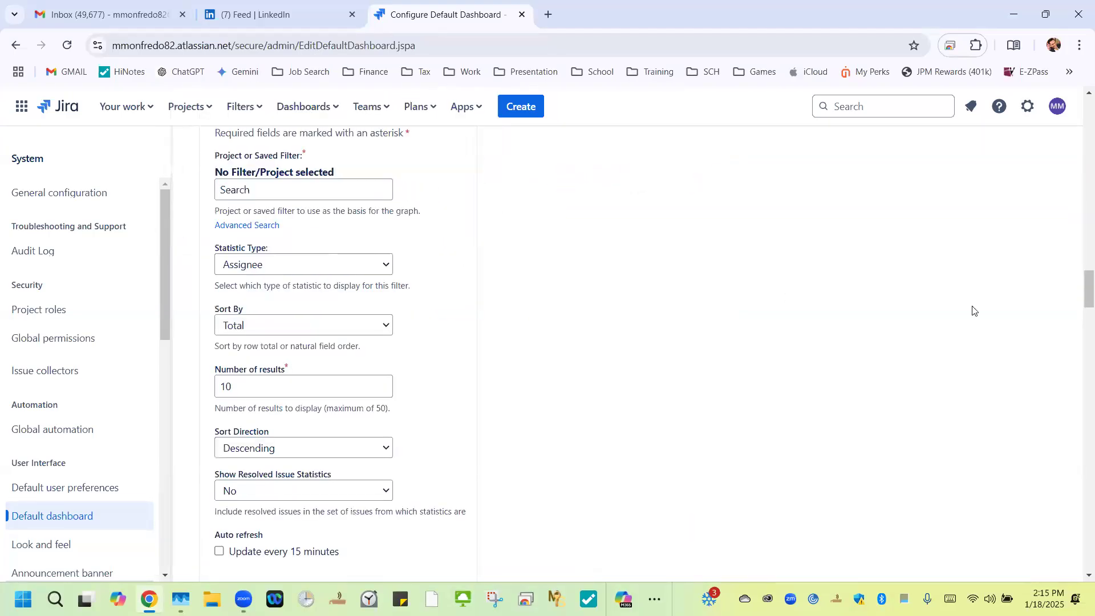
{"action": "left_click_drag", "start_coordinate": [1086, 296], "coordinate": [1086, 277]}
{"action": "left_click_drag", "start_coordinate": [278, 352], "coordinate": [268, 137]}
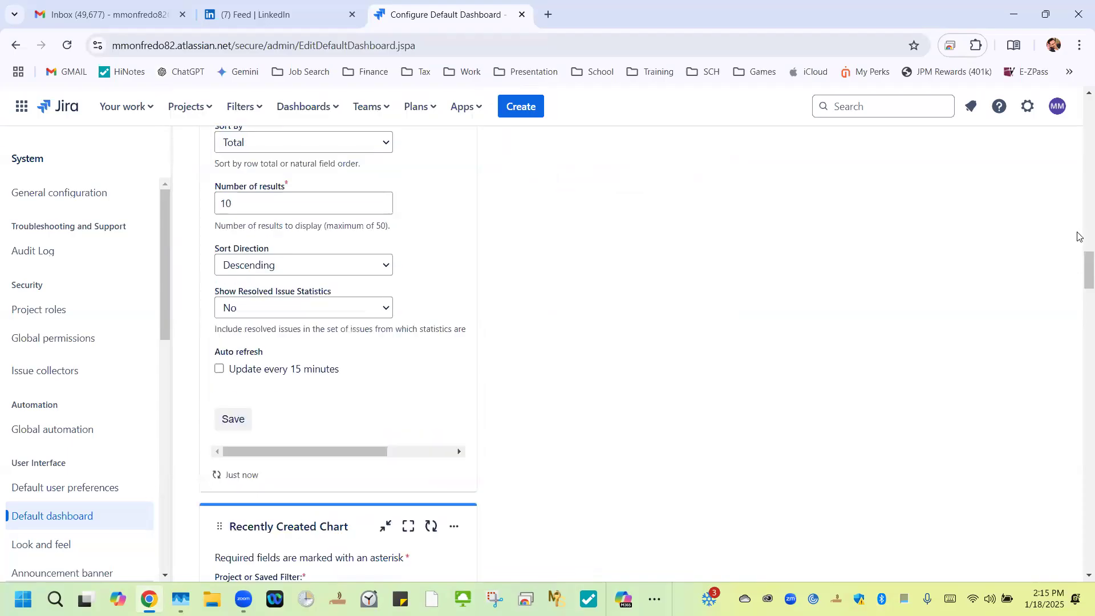
- Move the Sprint Health Gadget from the first column into the empty third column
{"action": "left_click_drag", "start_coordinate": [1078, 266], "coordinate": [1074, 219]}
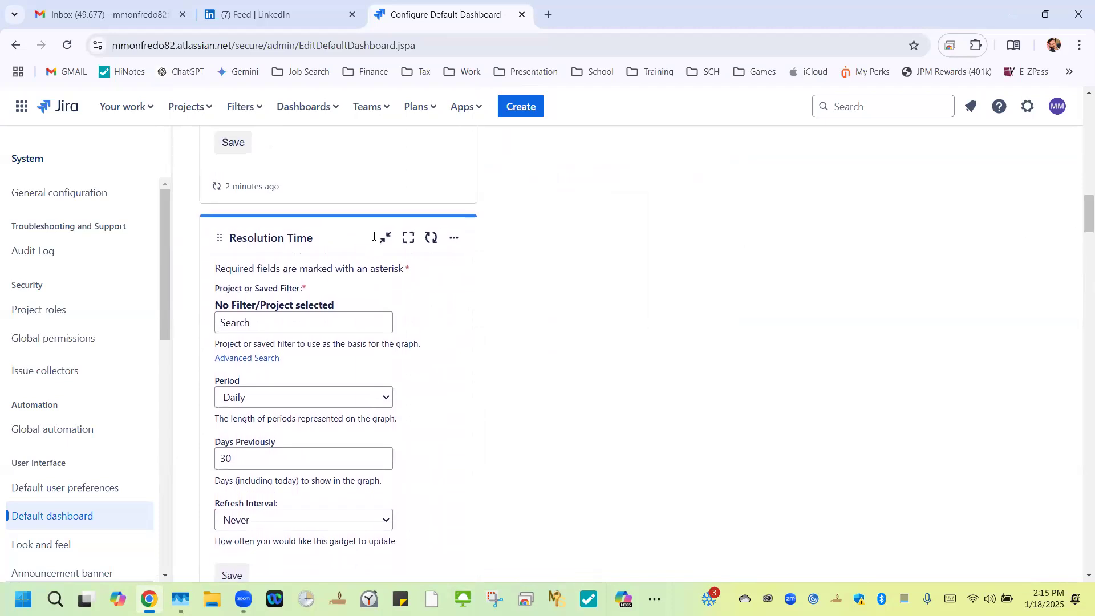
{"action": "left_click_drag", "start_coordinate": [317, 225], "coordinate": [320, 183]}
{"action": "mouse_move", "coordinate": [1077, 195]}
{"action": "left_mouse_down"}
{"action": "mouse_move", "coordinate": [1078, 75]}
{"action": "mouse_move", "coordinate": [1075, 128]}
{"action": "left_mouse_up"}
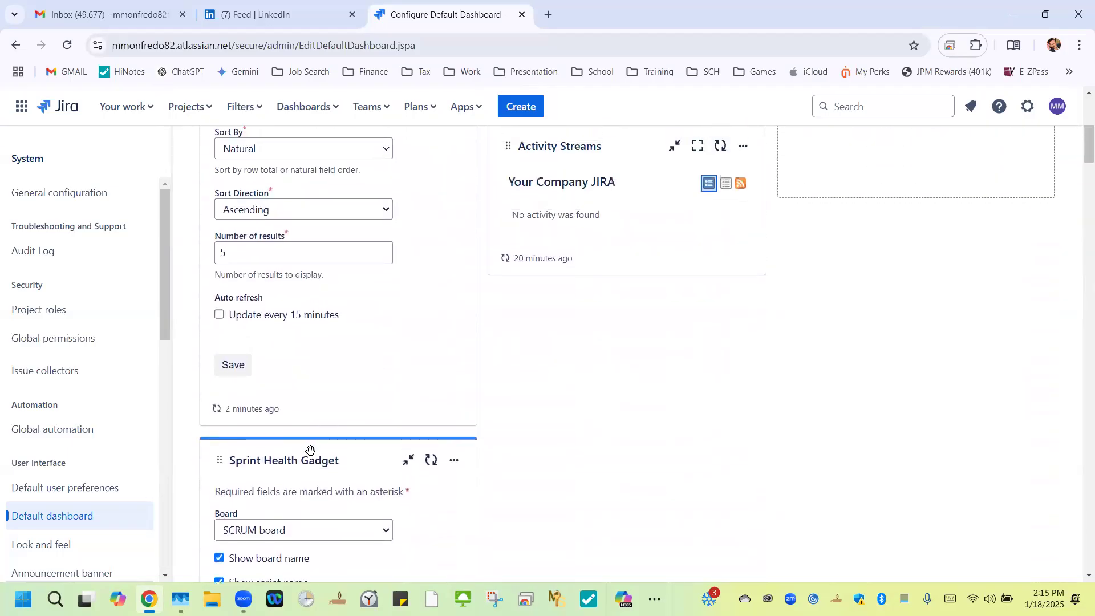
{"action": "mouse_move", "coordinate": [313, 445]}
{"action": "left_mouse_down"}
{"action": "mouse_move", "coordinate": [609, 354]}
{"action": "mouse_move", "coordinate": [753, 147]}
{"action": "mouse_move", "coordinate": [897, 89]}
{"action": "left_mouse_up"}
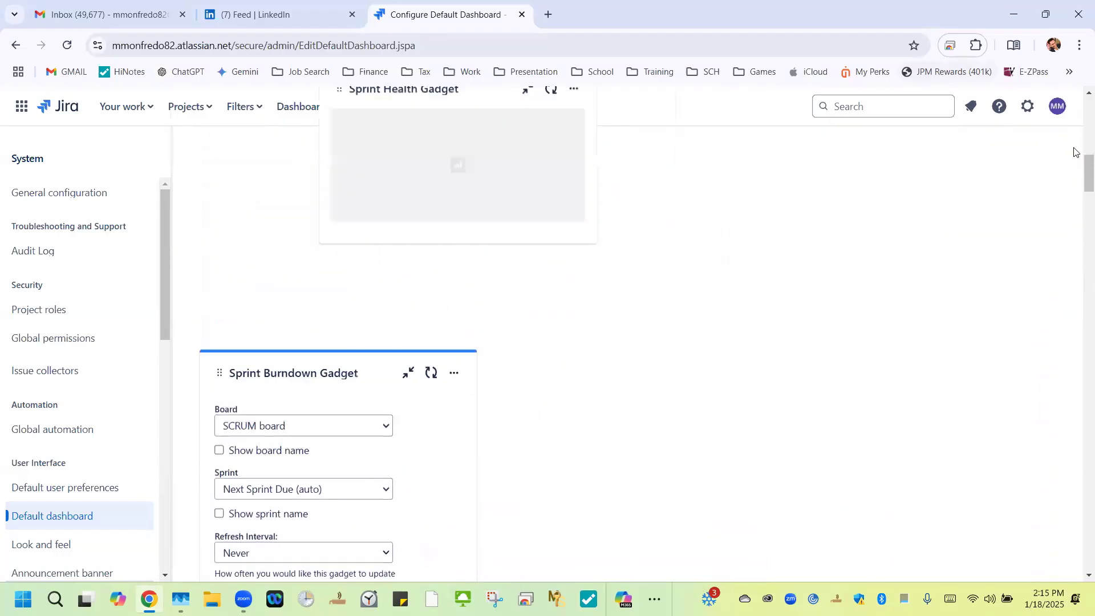
{"action": "left_click_drag", "start_coordinate": [1080, 174], "coordinate": [1080, 147]}
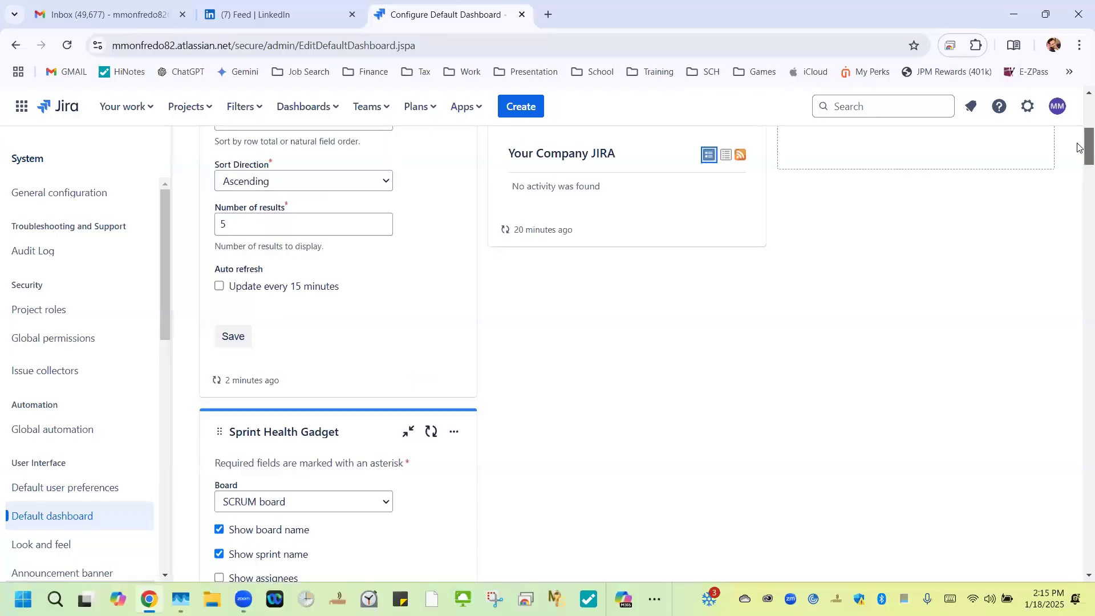
{"action": "mouse_move", "coordinate": [326, 432]}
{"action": "left_mouse_down"}
{"action": "mouse_move", "coordinate": [439, 432]}
{"action": "mouse_move", "coordinate": [628, 298]}
{"action": "mouse_move", "coordinate": [848, 73]}
{"action": "mouse_move", "coordinate": [925, 140]}
{"action": "mouse_move", "coordinate": [917, 125]}
{"action": "mouse_move", "coordinate": [900, 268]}
{"action": "left_mouse_up"}
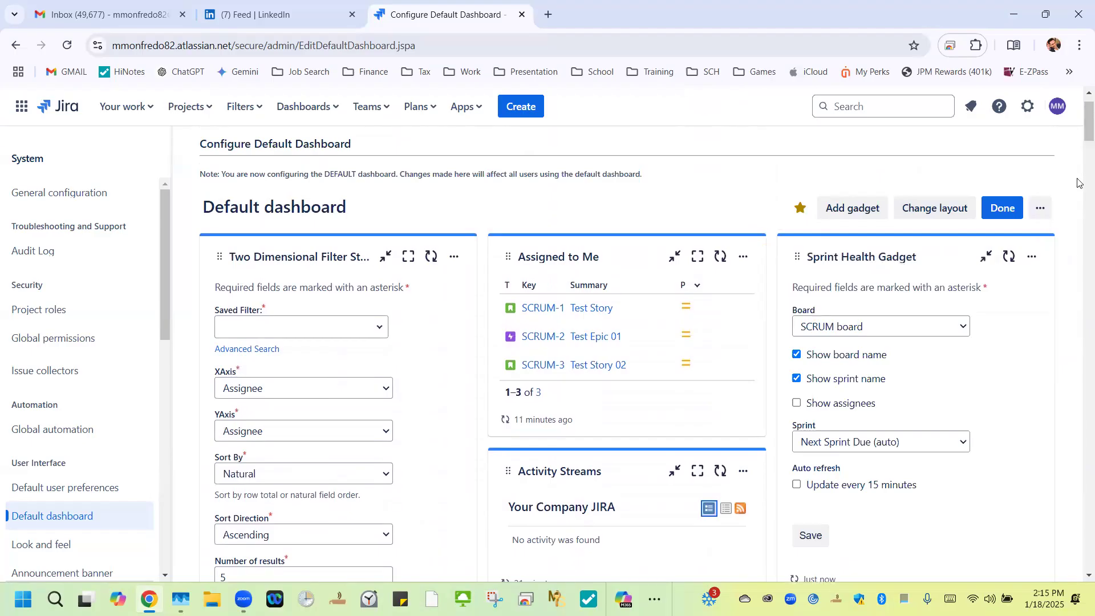
- Configure the Sprint Health Gadget to show assignees and update every 15 minutes, and save it
{"action": "scroll", "coordinate": [1078, 135], "scroll_direction": "down", "scroll_amount": 3}
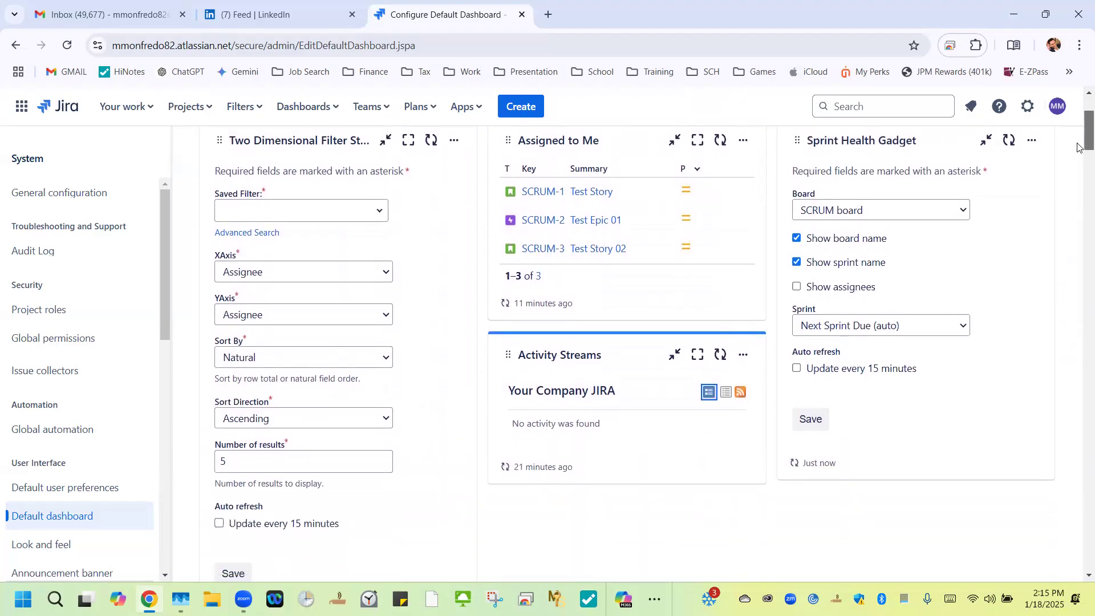
{"action": "left_click", "coordinate": [798, 266]}
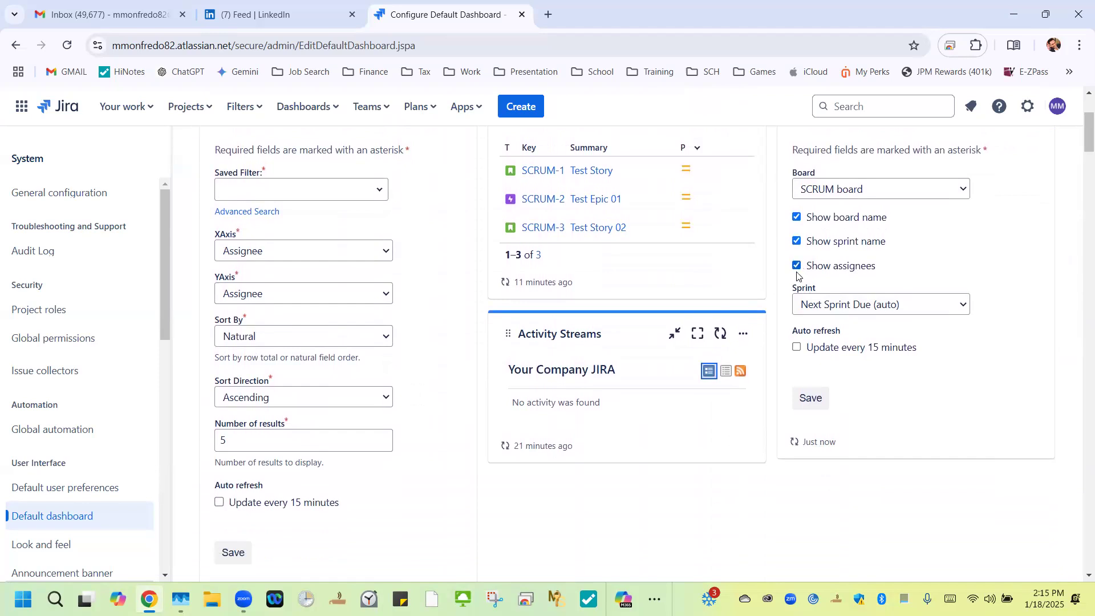
{"action": "left_click", "coordinate": [801, 347]}
{"action": "left_click", "coordinate": [813, 402]}
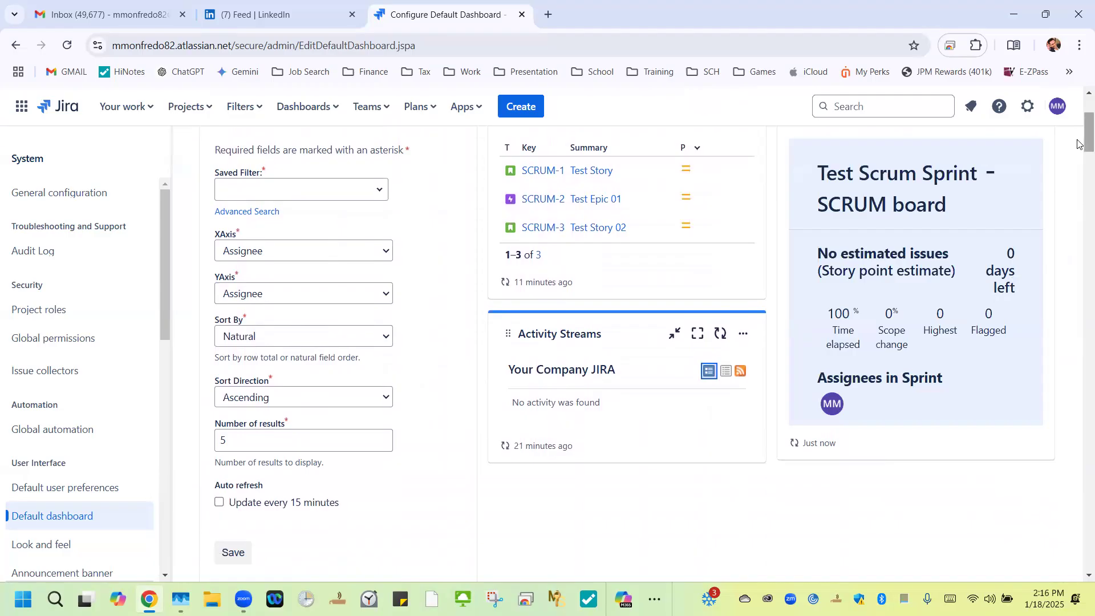
- Check the saved filter and X axis choices of the Two Dimensional Filter Statistics gadget and set its Y axis to Priority
{"action": "scroll", "coordinate": [1080, 143], "scroll_direction": "up", "scroll_amount": 1}
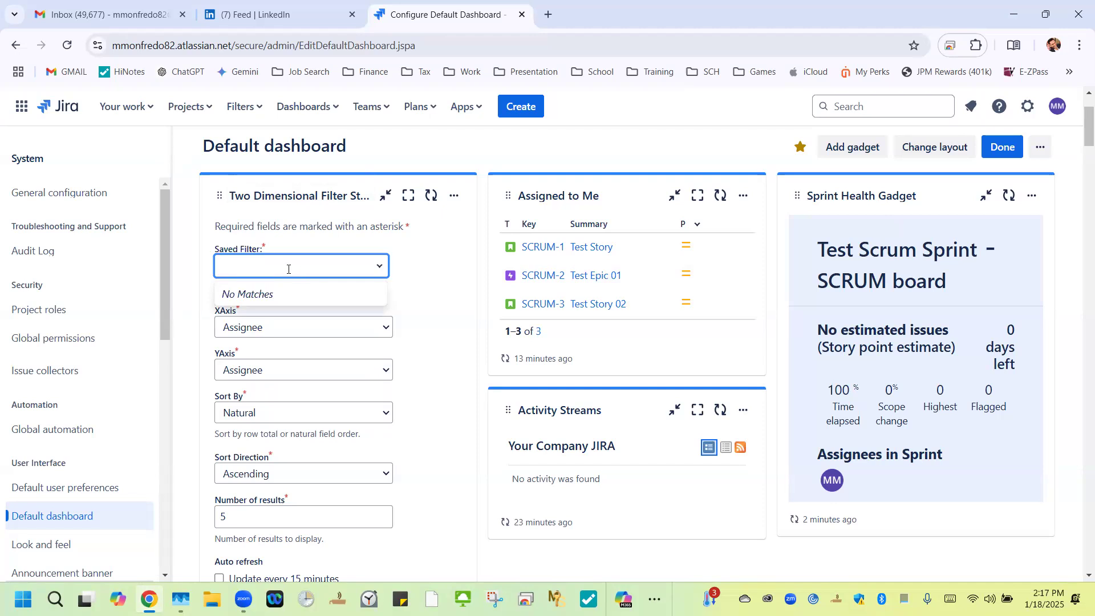
{"action": "left_click", "coordinate": [424, 269]}
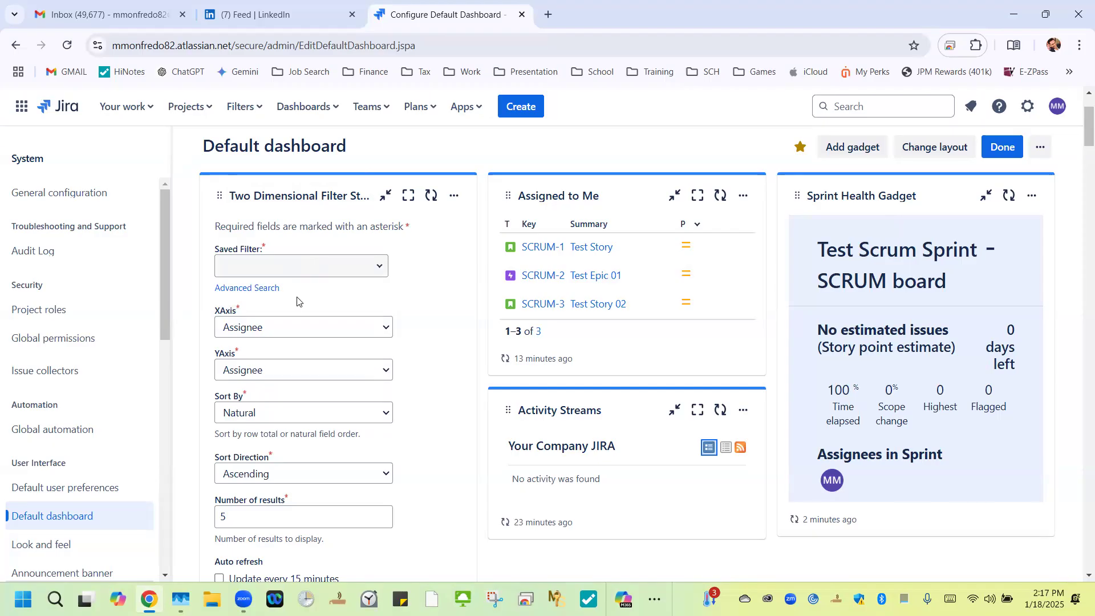
{"action": "left_click", "coordinate": [285, 329]}
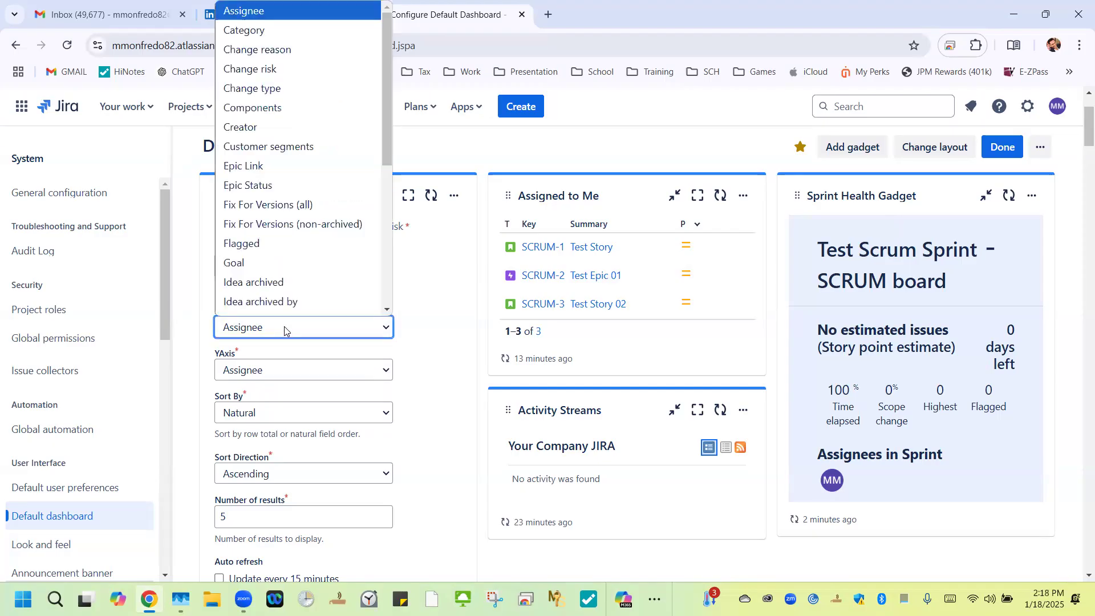
{"action": "left_click", "coordinate": [280, 371]}
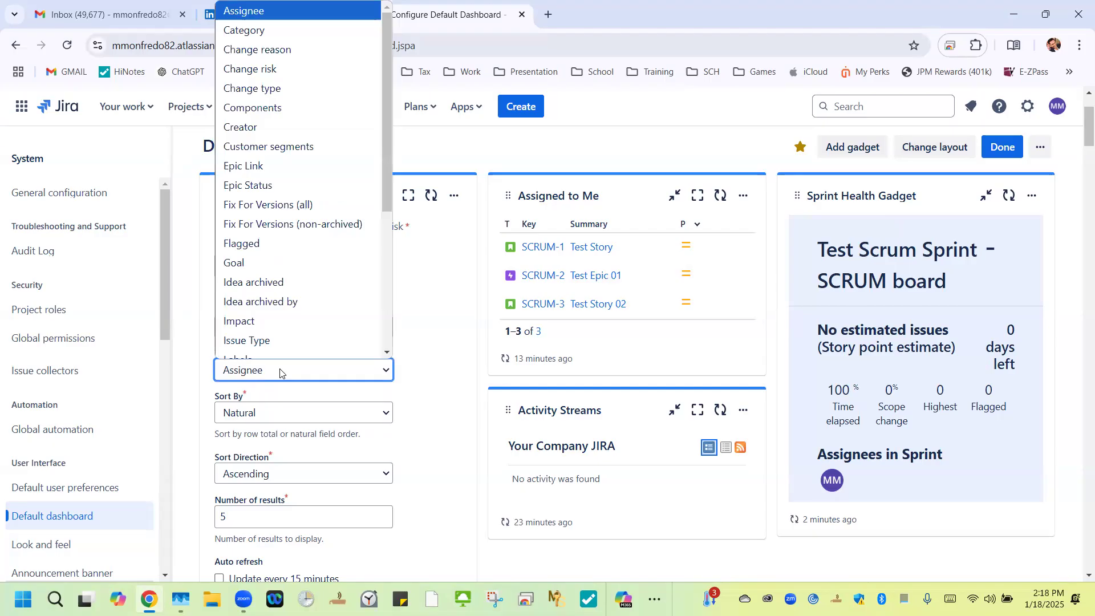
{"action": "left_click_drag", "start_coordinate": [386, 183], "coordinate": [373, 262]}
{"action": "left_click", "coordinate": [296, 254]}
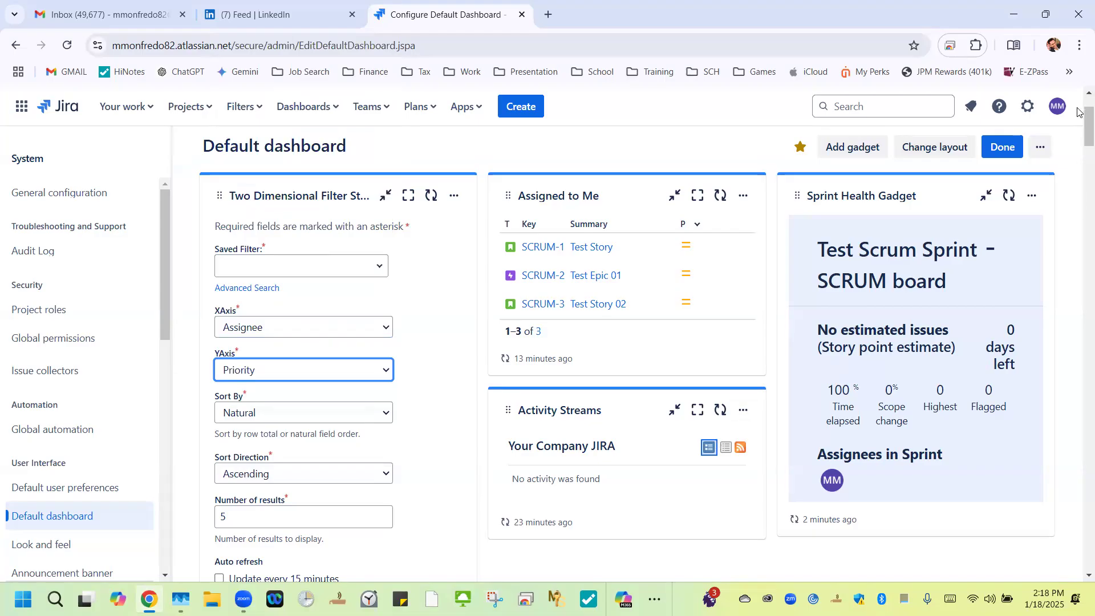
- Enable updating every 15 minutes for the Two Dimensional Filter Statistics gadget and try to save its settings
{"action": "scroll", "coordinate": [258, 302], "scroll_direction": "down", "scroll_amount": 4}
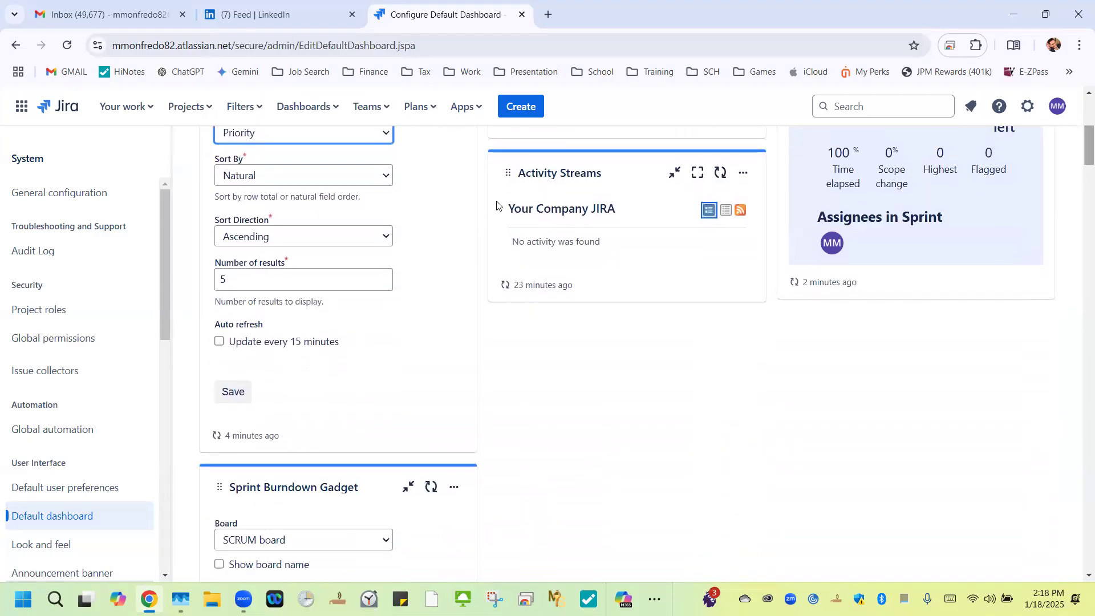
{"action": "left_click", "coordinate": [219, 341]}
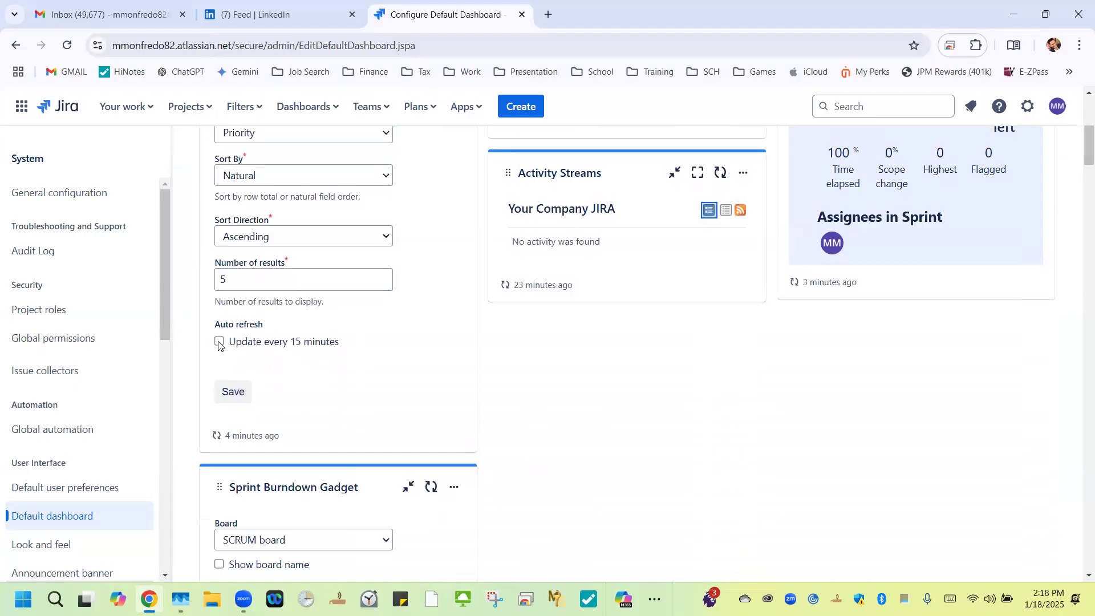
{"action": "left_click", "coordinate": [238, 394]}
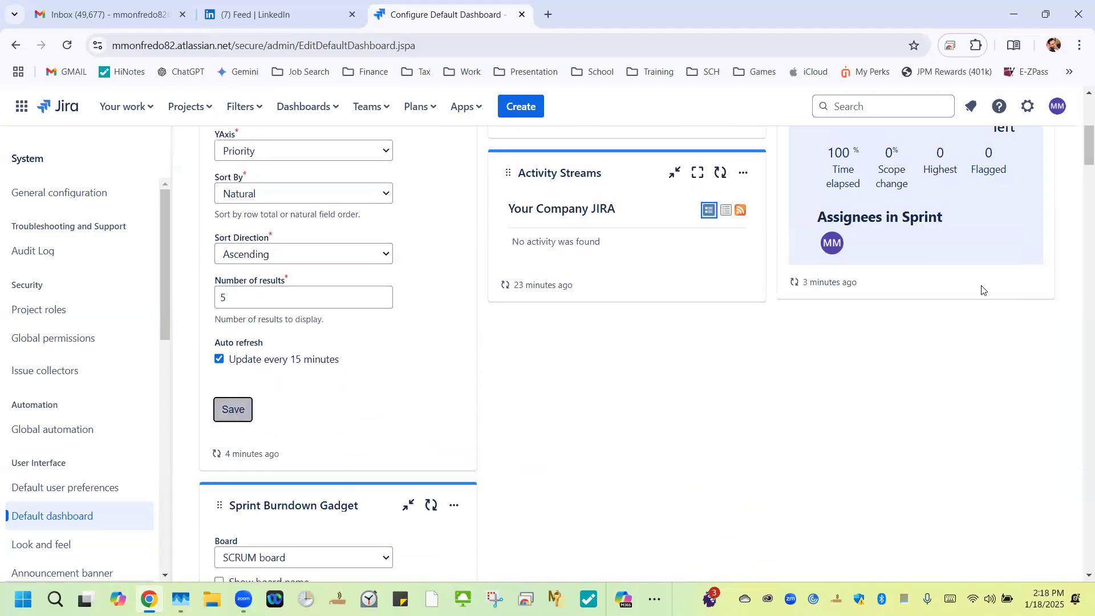
- Configure the Sprint Burndown Gadget to show the board name and sprint name, refresh every 15 minutes, and save it
{"action": "scroll", "coordinate": [1080, 171], "scroll_direction": "down", "scroll_amount": 4}
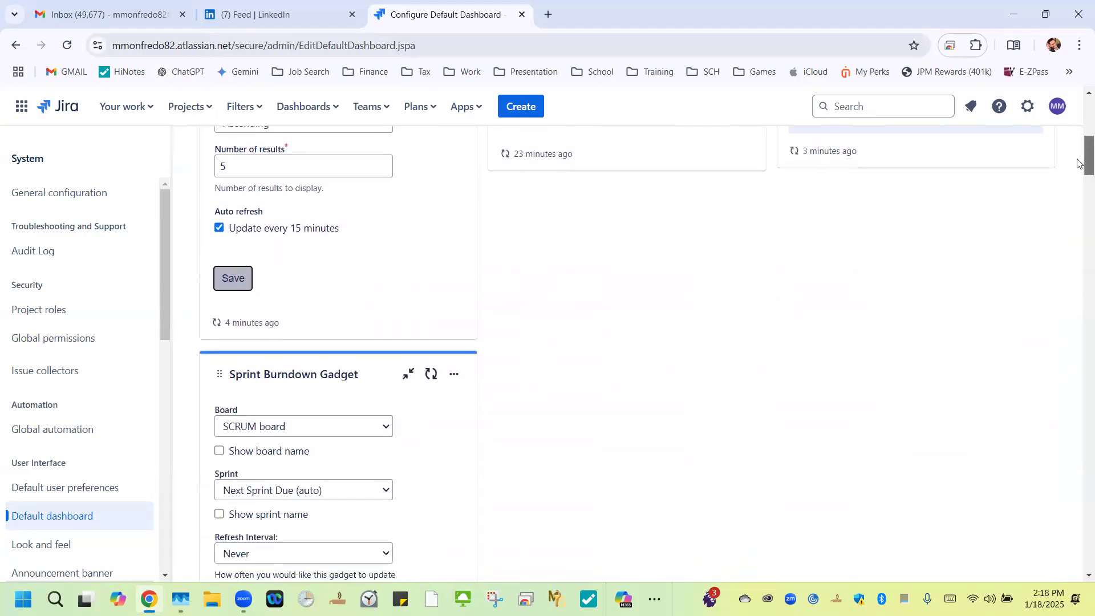
{"action": "scroll", "coordinate": [1080, 171], "scroll_direction": "down", "scroll_amount": 2}
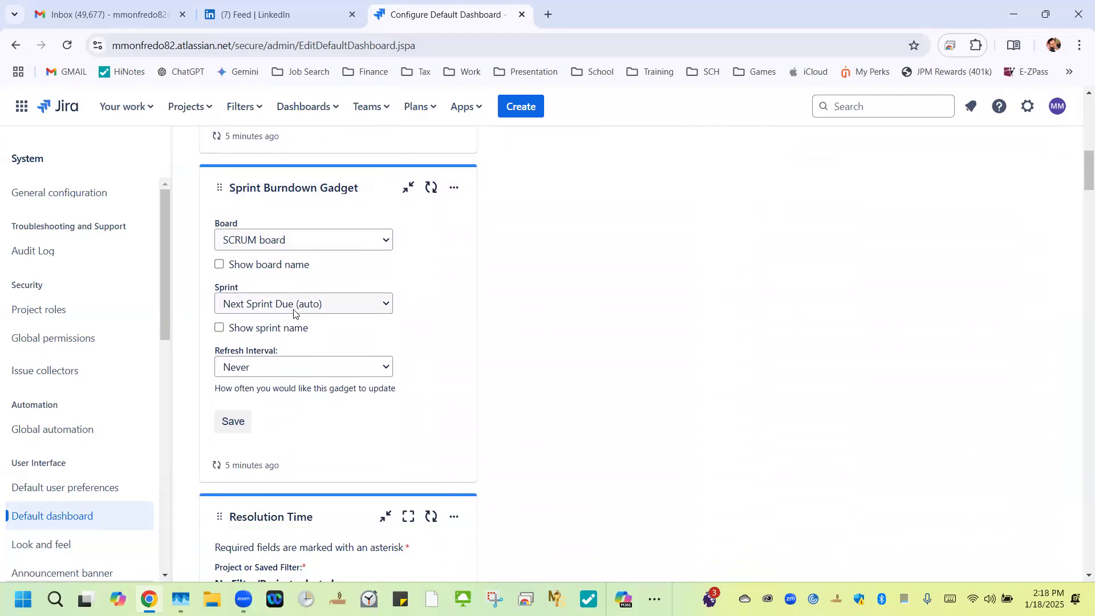
{"action": "left_click", "coordinate": [219, 264]}
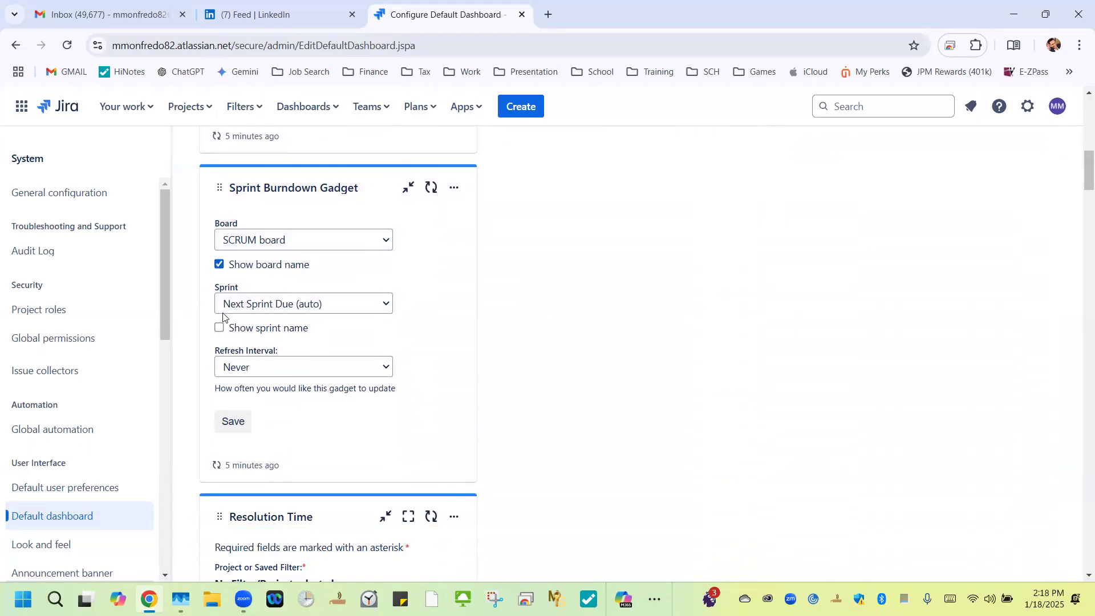
{"action": "left_click", "coordinate": [219, 327]}
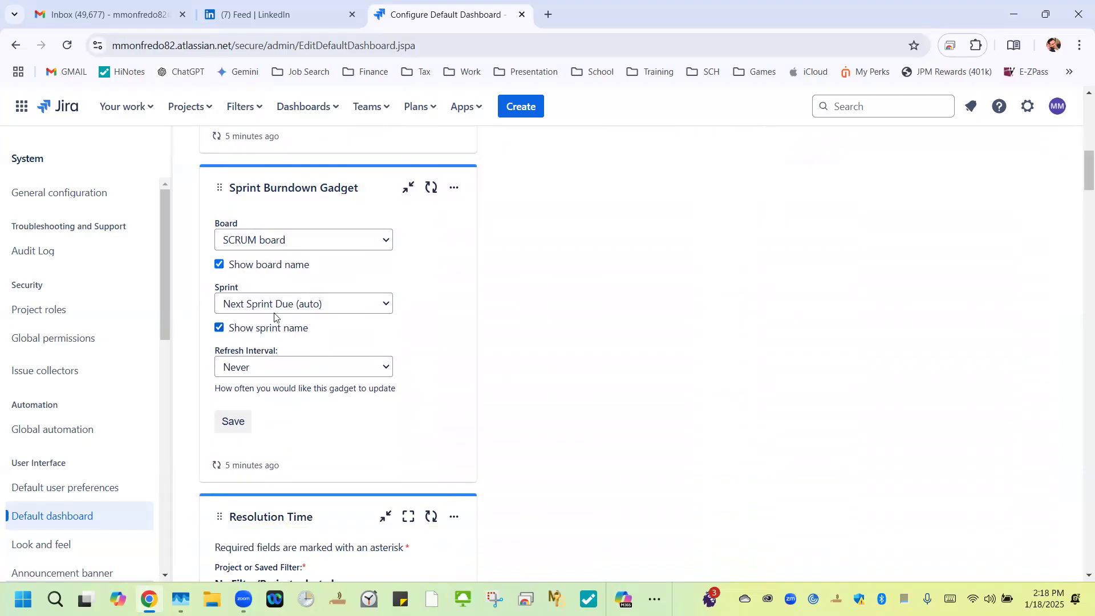
{"action": "left_click", "coordinate": [269, 372]}
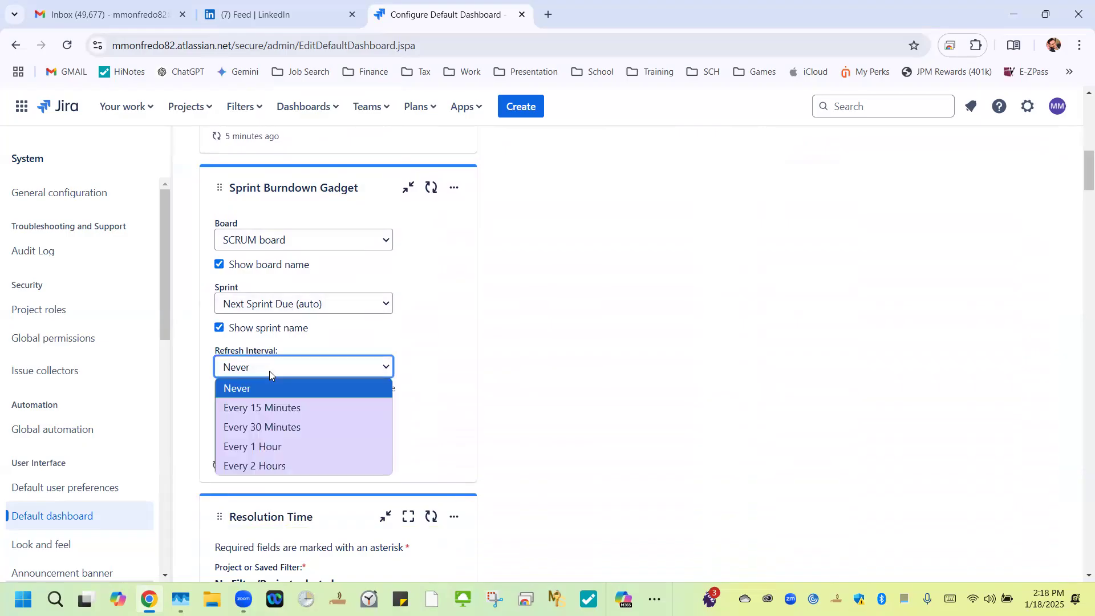
{"action": "left_click", "coordinate": [261, 407]}
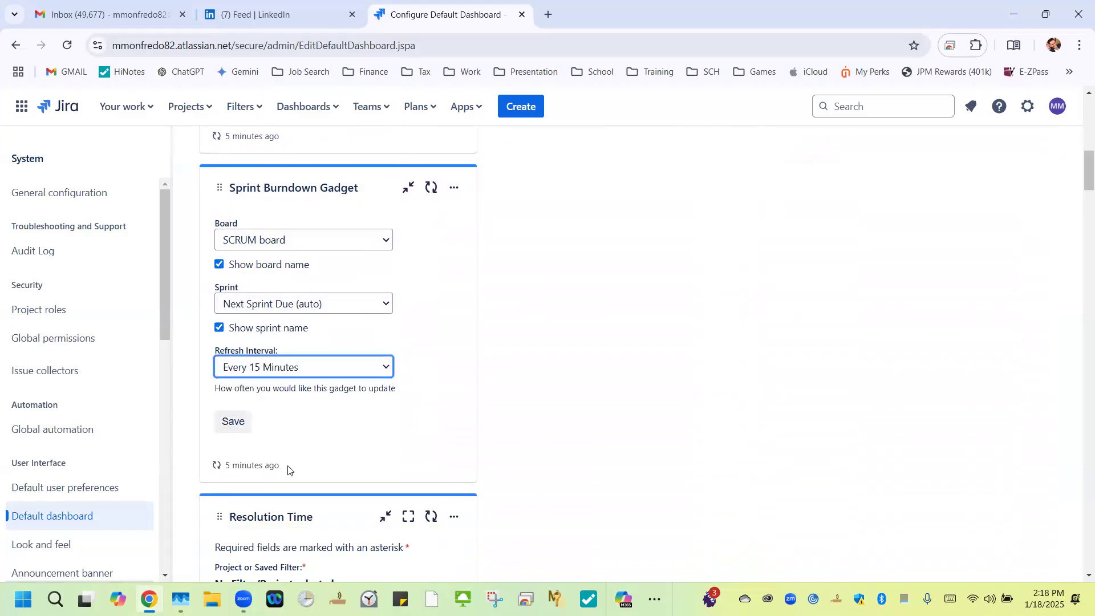
{"action": "left_click", "coordinate": [240, 422]}
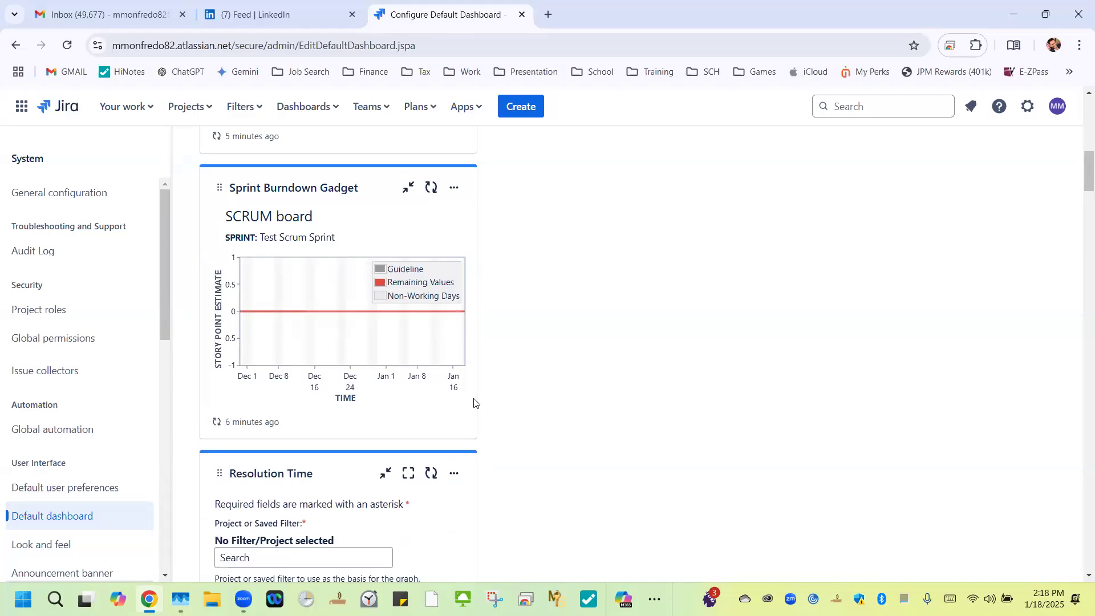
- Look through the Sprint Burndown Gadget's options, switch it between minimized and expanded, and leave it minimized
{"action": "left_click", "coordinate": [410, 189]}
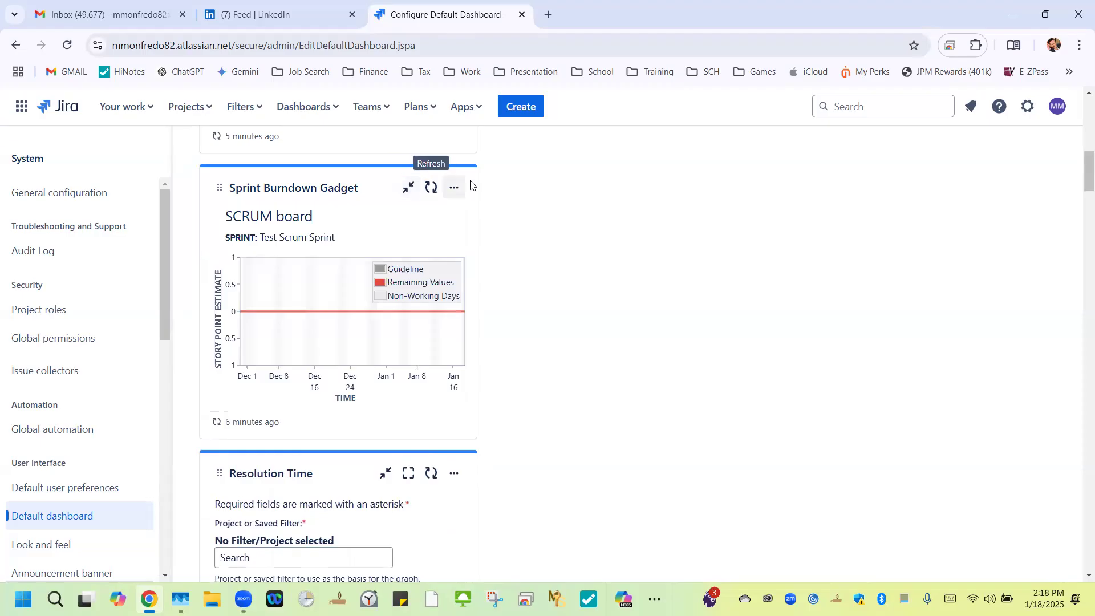
{"action": "left_click", "coordinate": [454, 189]}
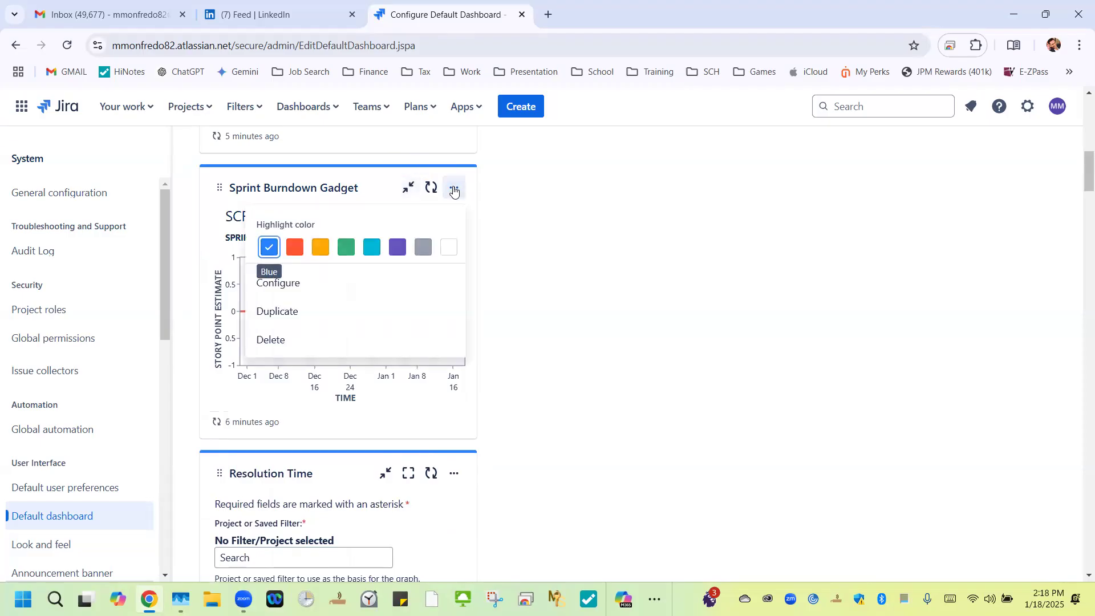
{"action": "left_click", "coordinate": [524, 266]}
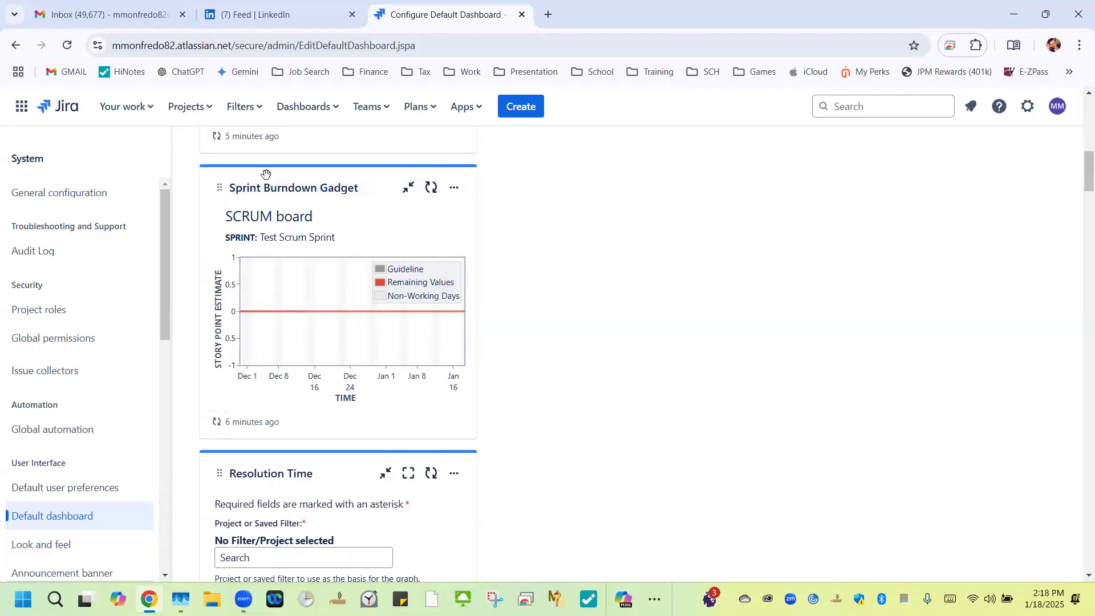
{"action": "left_click", "coordinate": [413, 196]}
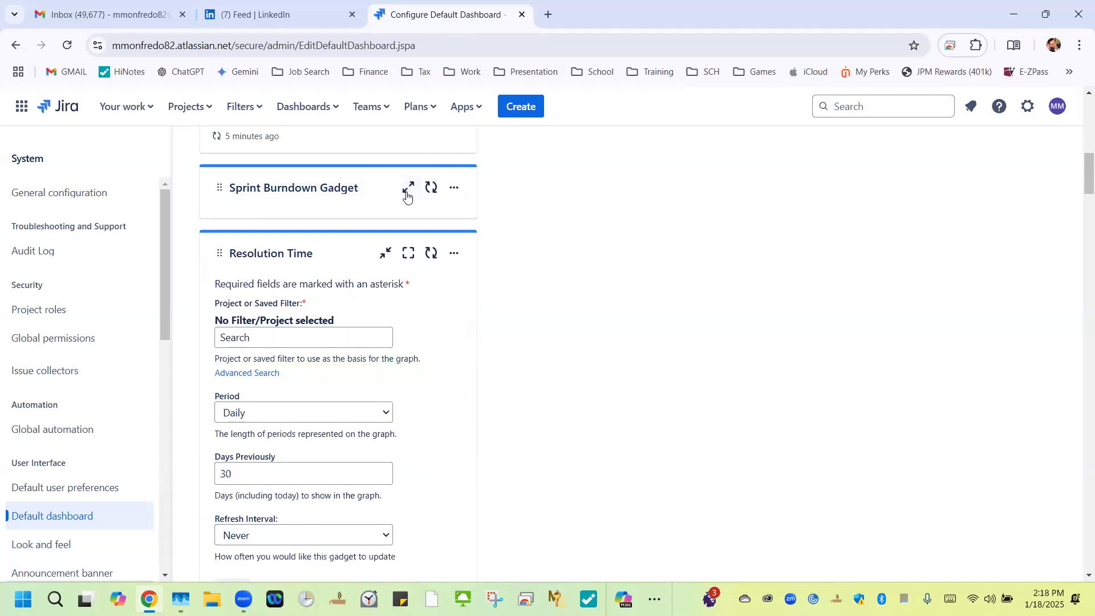
{"action": "left_click", "coordinate": [411, 196]}
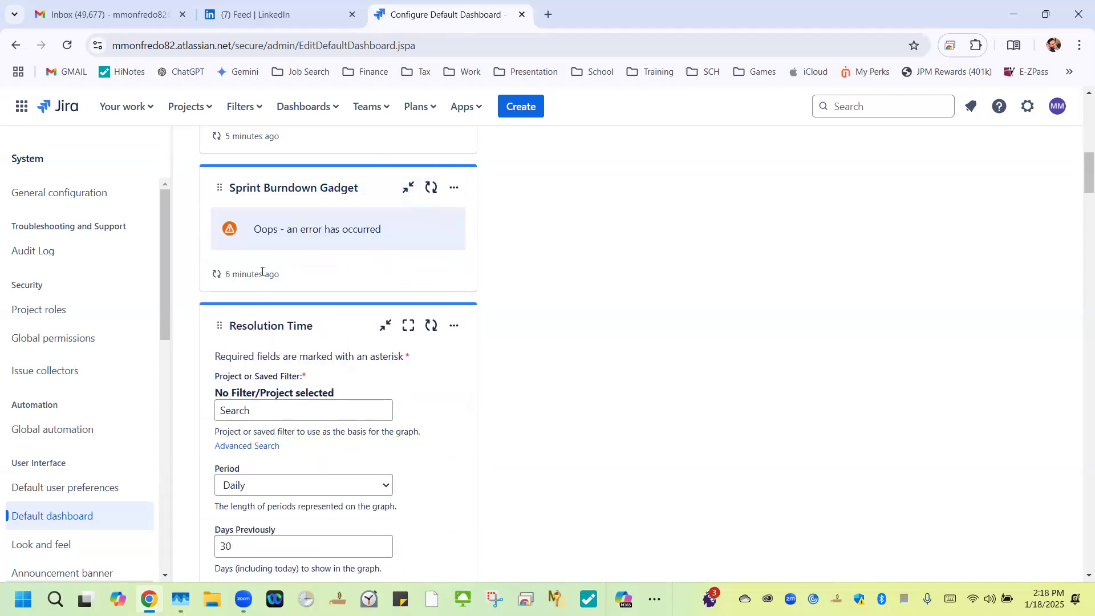
{"action": "left_click", "coordinate": [404, 193]}
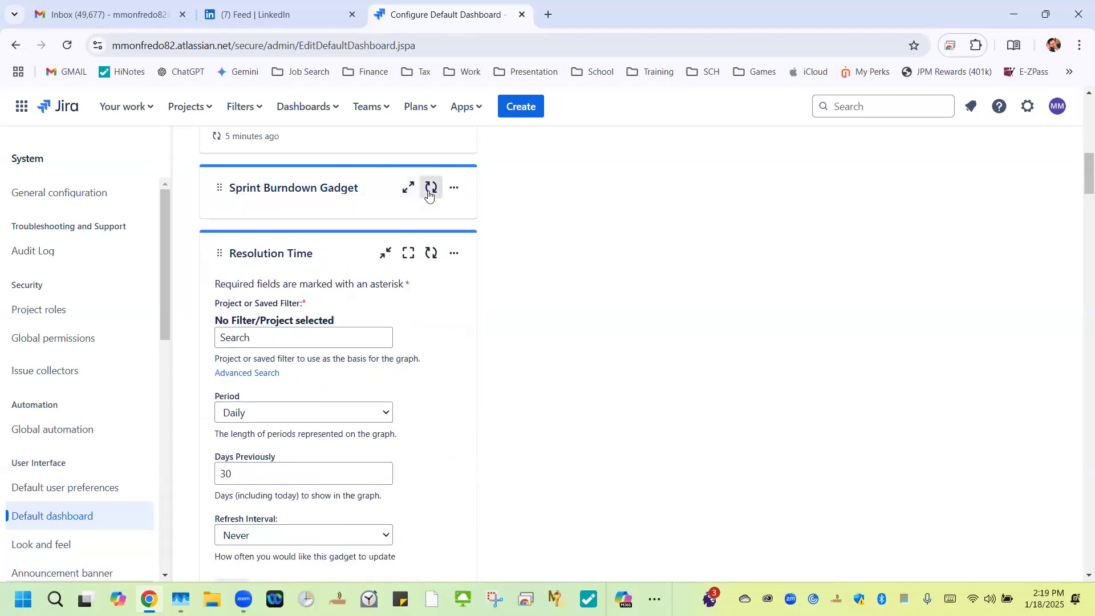
{"action": "left_click", "coordinate": [418, 187]}
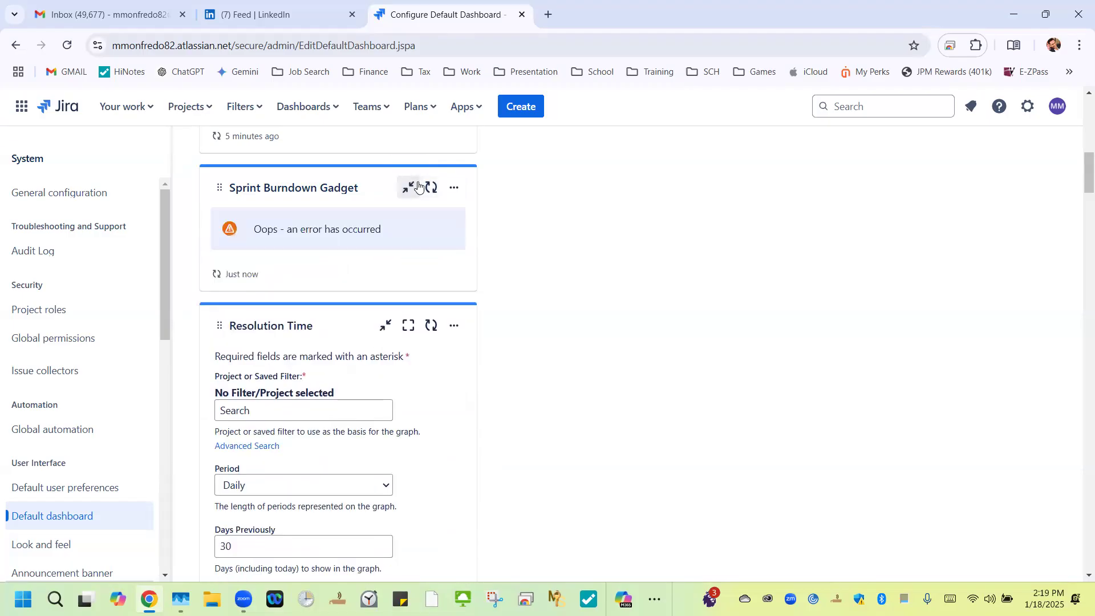
{"action": "left_click", "coordinate": [418, 187]}
- Try to open the Sprint Burndown Gadget's configuration, reload the default dashboard page and try again
{"action": "left_click", "coordinate": [454, 187]}
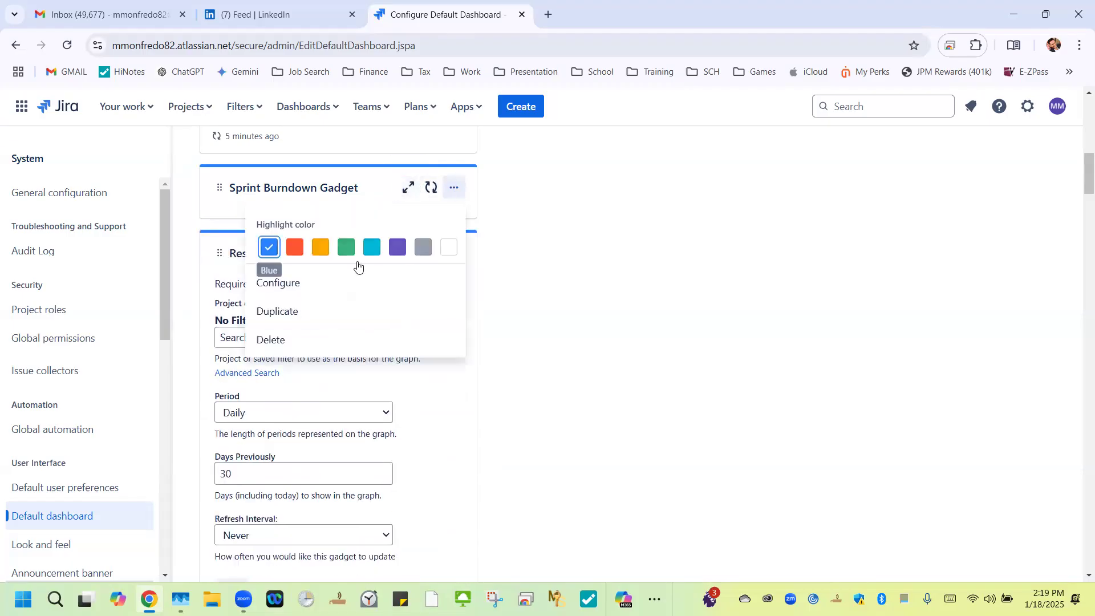
{"action": "left_click", "coordinate": [313, 284]}
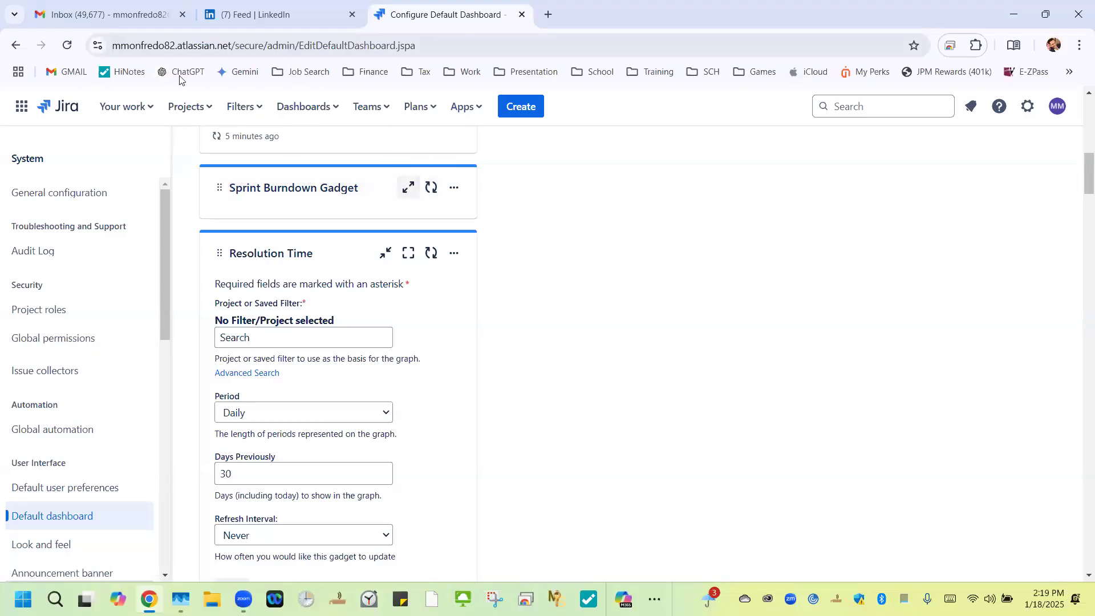
{"action": "left_click", "coordinate": [68, 46]}
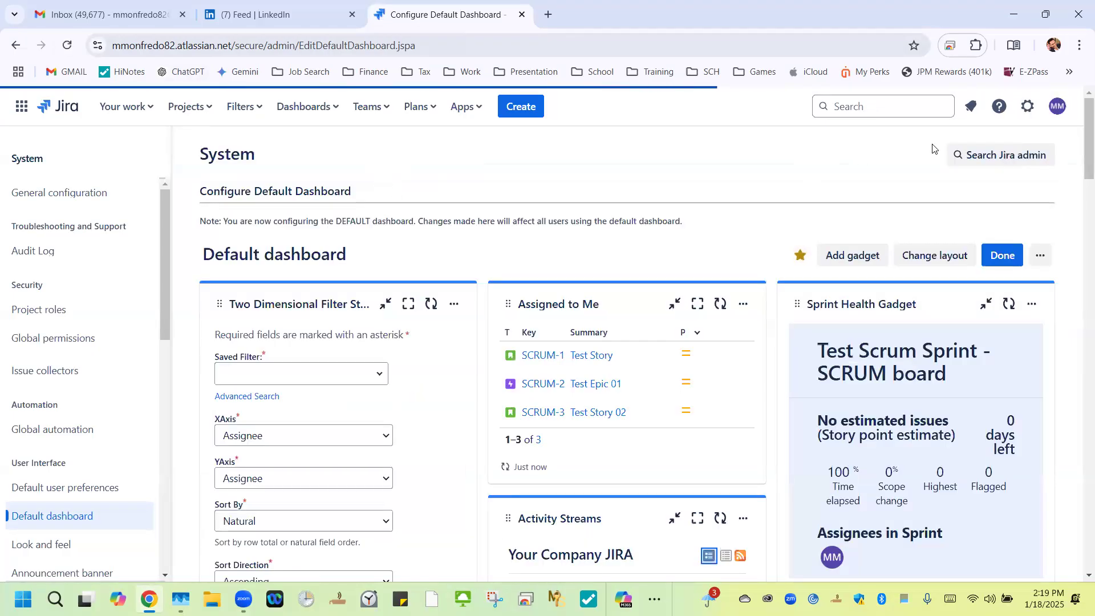
{"action": "scroll", "coordinate": [1080, 215], "scroll_direction": "down", "scroll_amount": 3}
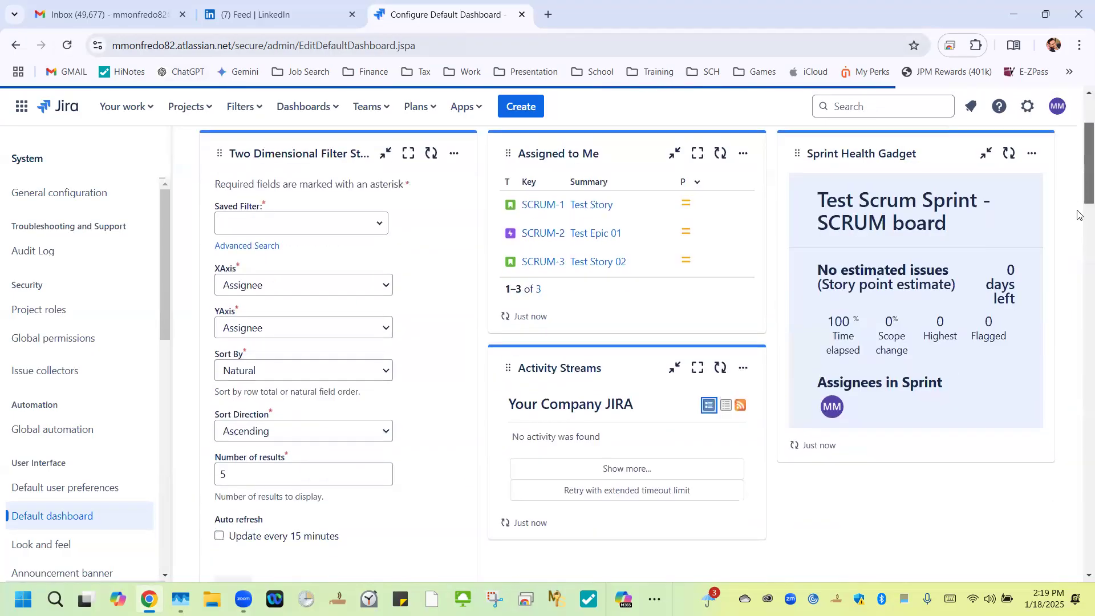
{"action": "scroll", "coordinate": [1080, 215], "scroll_direction": "down", "scroll_amount": 9}
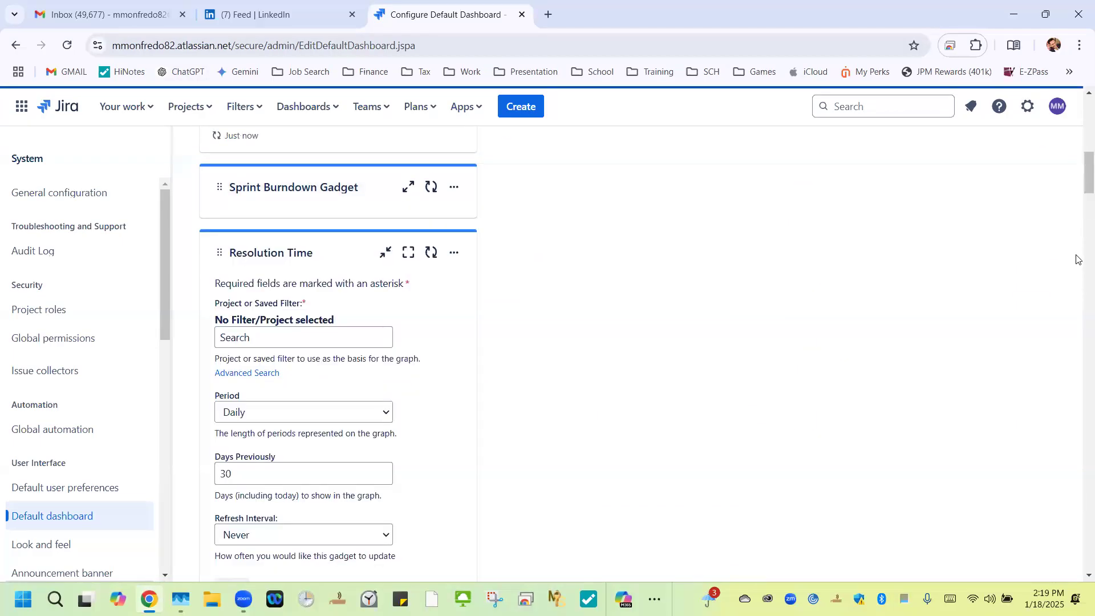
{"action": "left_click", "coordinate": [456, 188]}
{"action": "left_click", "coordinate": [271, 282]}
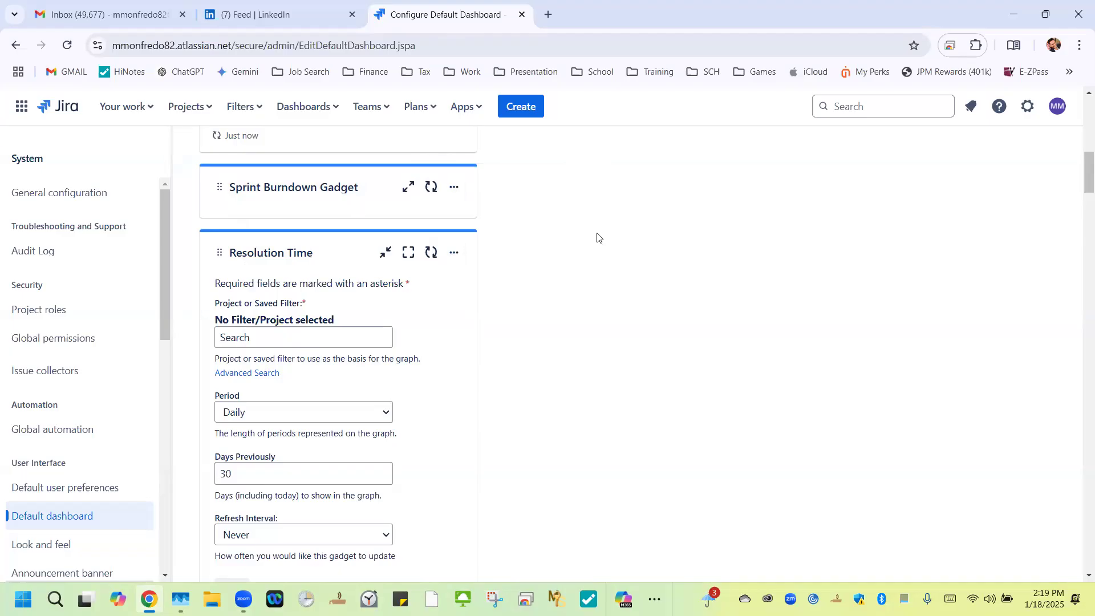
{"action": "left_click_drag", "start_coordinate": [1080, 185], "coordinate": [1064, 140]}
{"action": "scroll", "coordinate": [1064, 139], "scroll_direction": "up", "scroll_amount": 2}
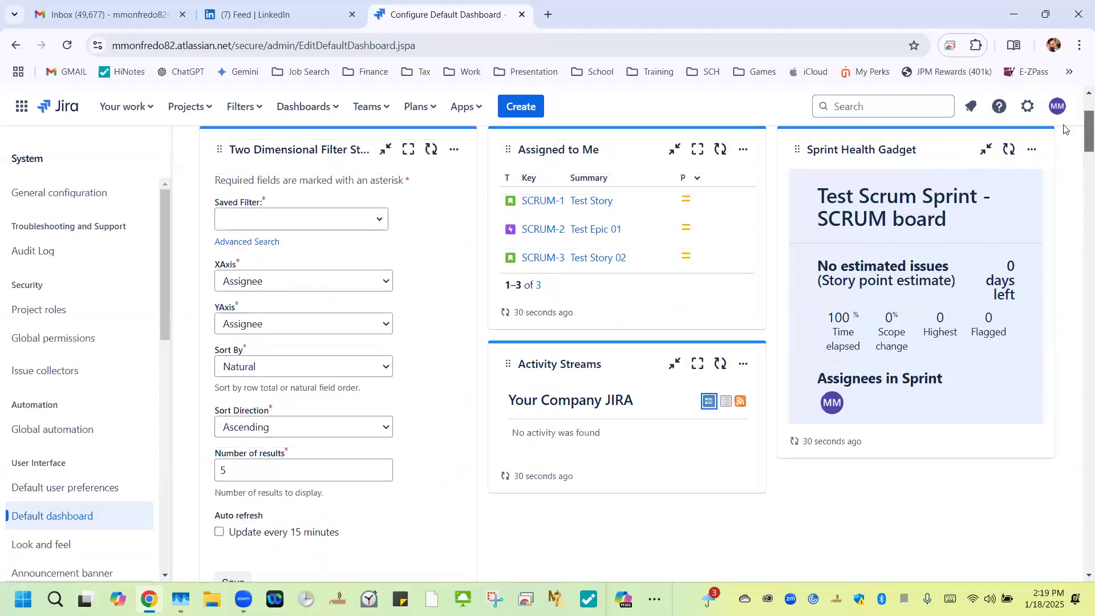
{"action": "scroll", "coordinate": [1065, 133], "scroll_direction": "up", "scroll_amount": 2}
{"action": "scroll", "coordinate": [1064, 133], "scroll_direction": "down", "scroll_amount": 8}
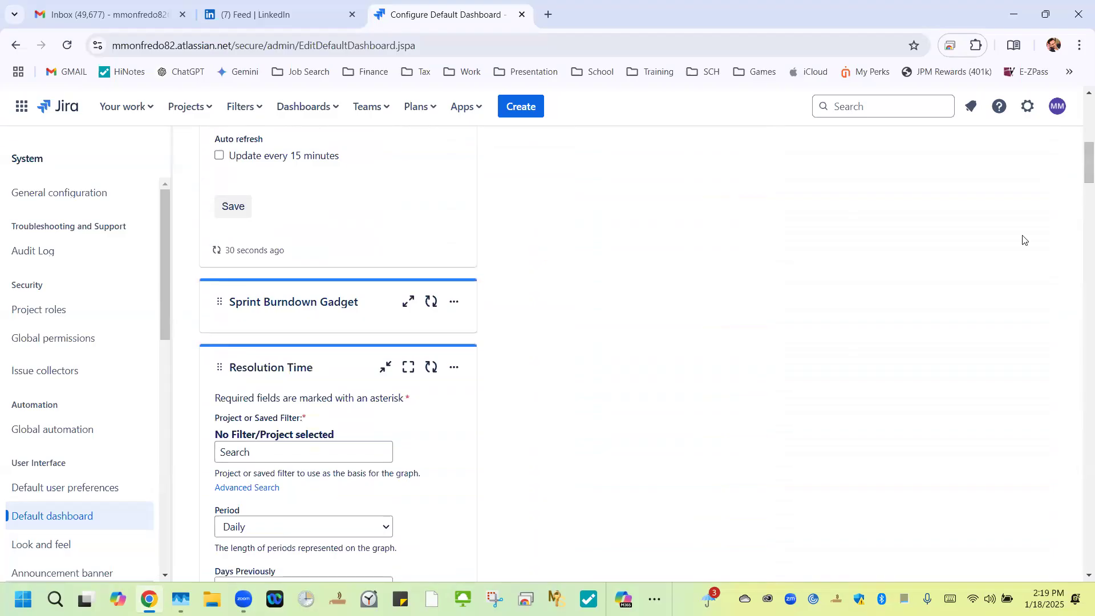
- Open the Assigned to Me gadget's configuration and move the Key column ahead of Issue Type
{"action": "left_click_drag", "start_coordinate": [1082, 165], "coordinate": [1080, 119]}
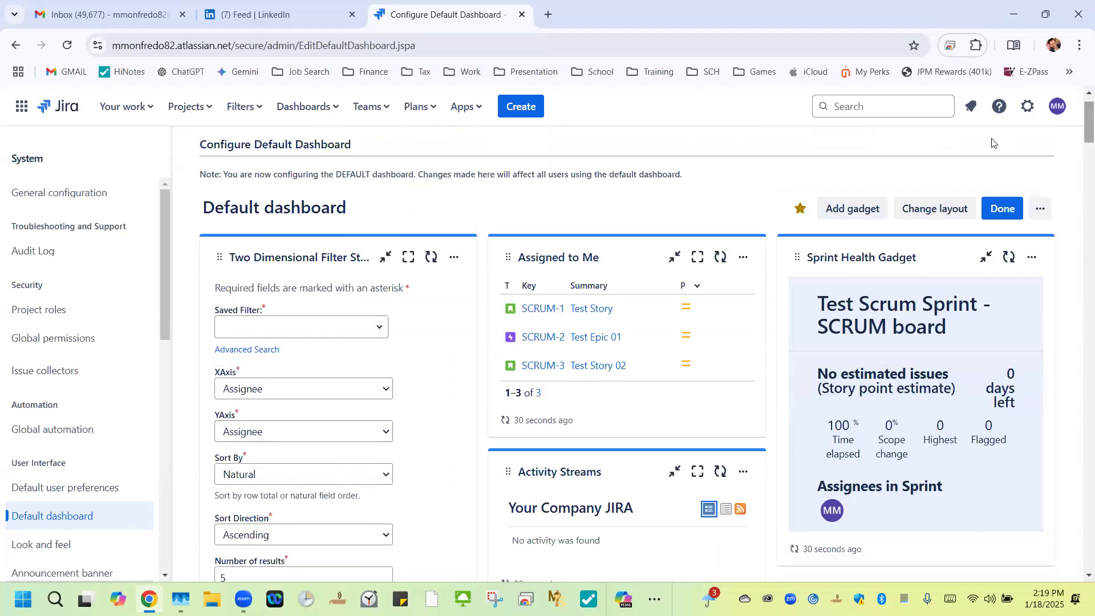
{"action": "left_click", "coordinate": [742, 260]}
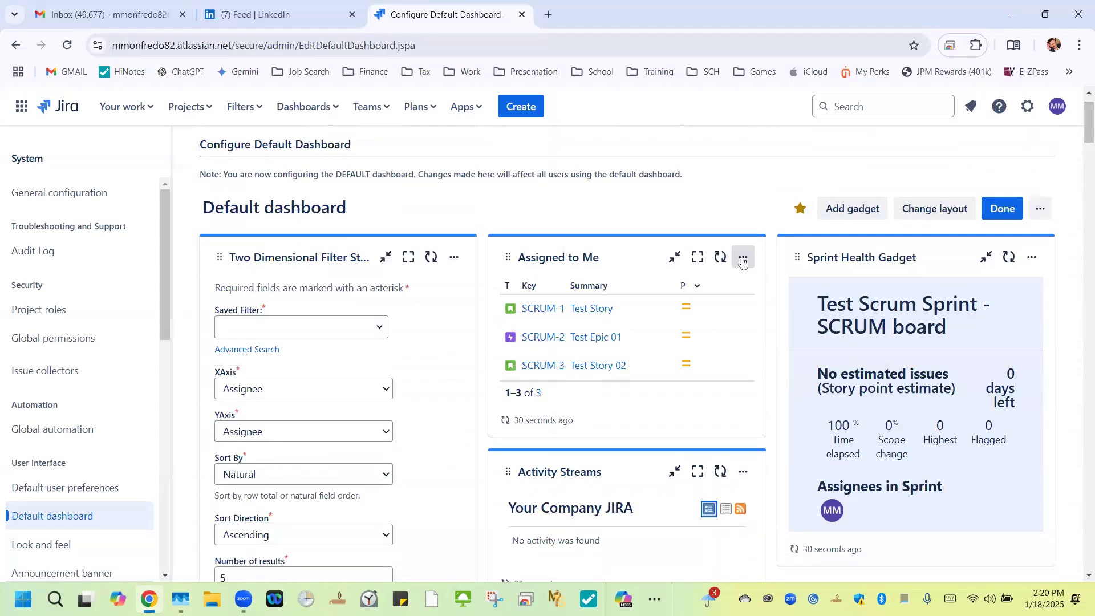
{"action": "left_click", "coordinate": [615, 353]}
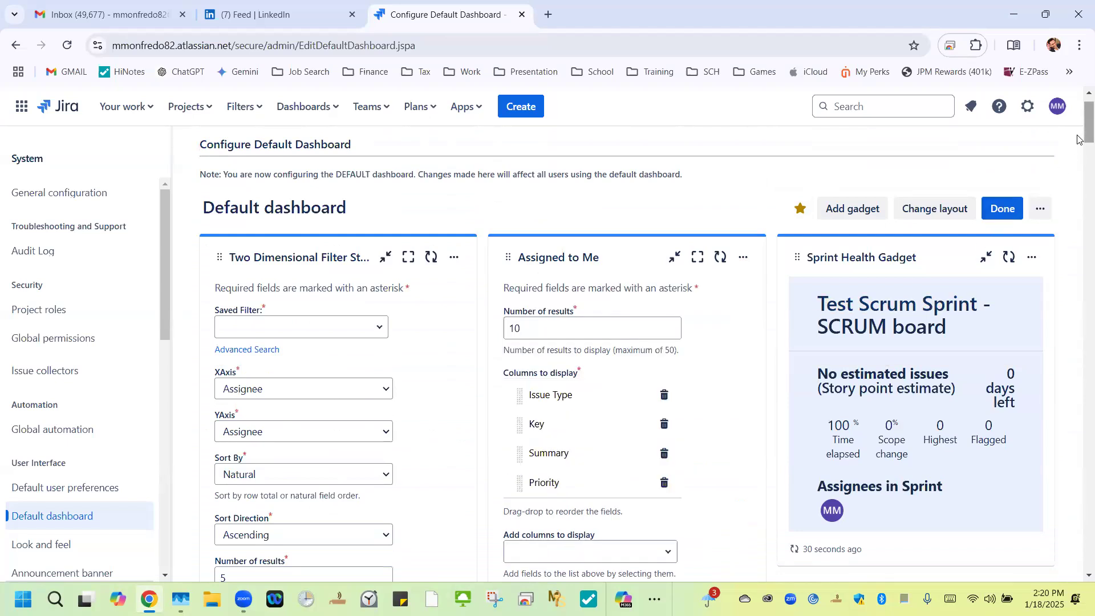
{"action": "scroll", "coordinate": [1078, 138], "scroll_direction": "down", "scroll_amount": 2}
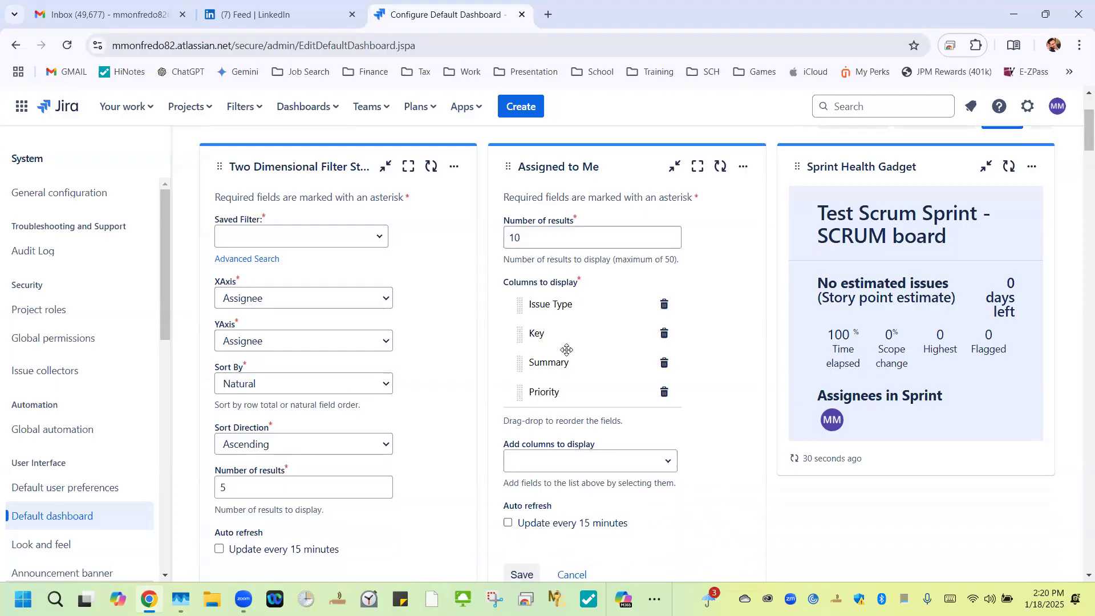
{"action": "left_click_drag", "start_coordinate": [538, 334], "coordinate": [535, 298]}
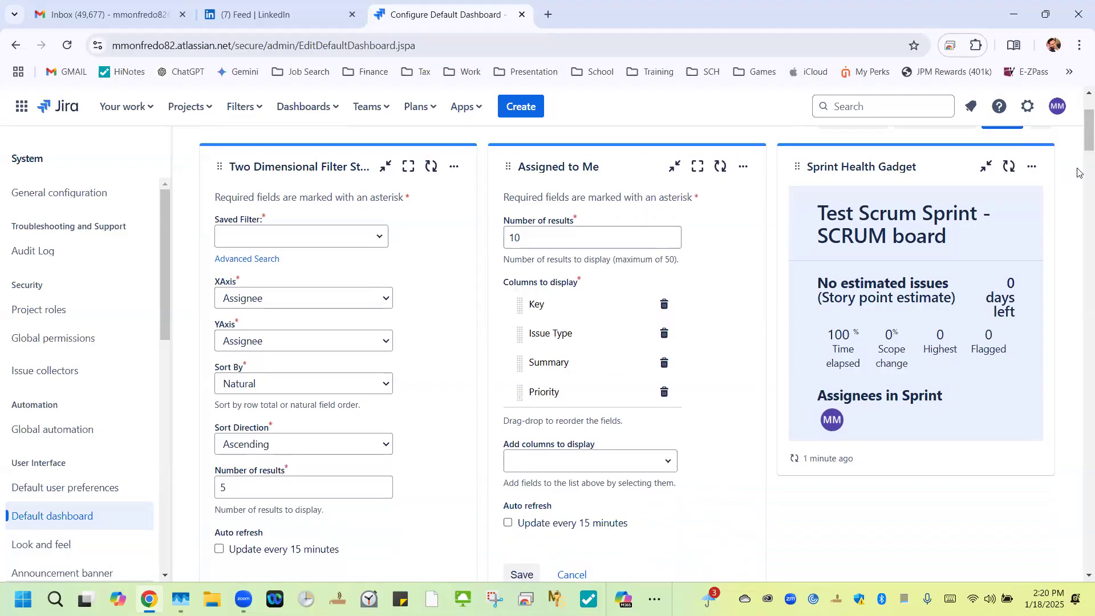
- Add an Assignee column directly after Key in the Assigned to Me gadget and save it with updating every 15 minutes enabled
{"action": "left_click_drag", "start_coordinate": [1085, 146], "coordinate": [1085, 153]}
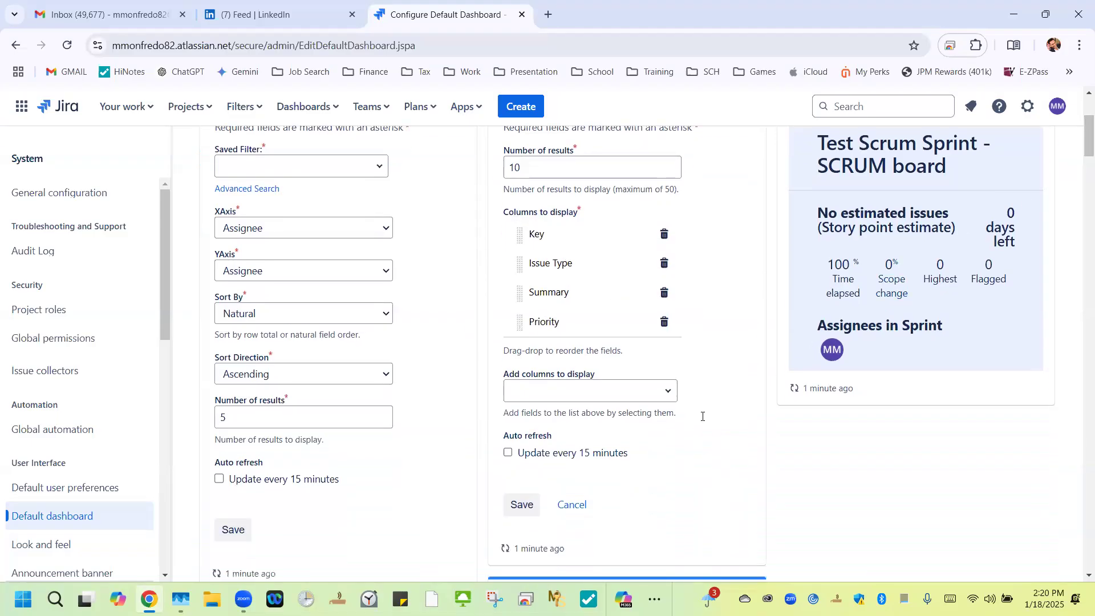
{"action": "left_click", "coordinate": [638, 389]}
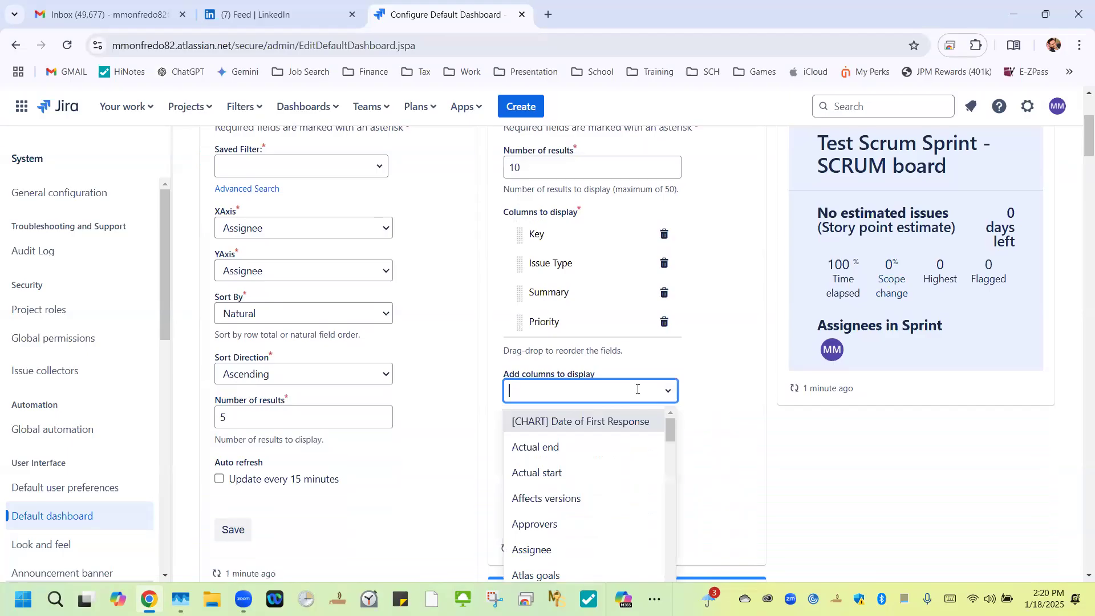
{"action": "left_click", "coordinate": [580, 550]}
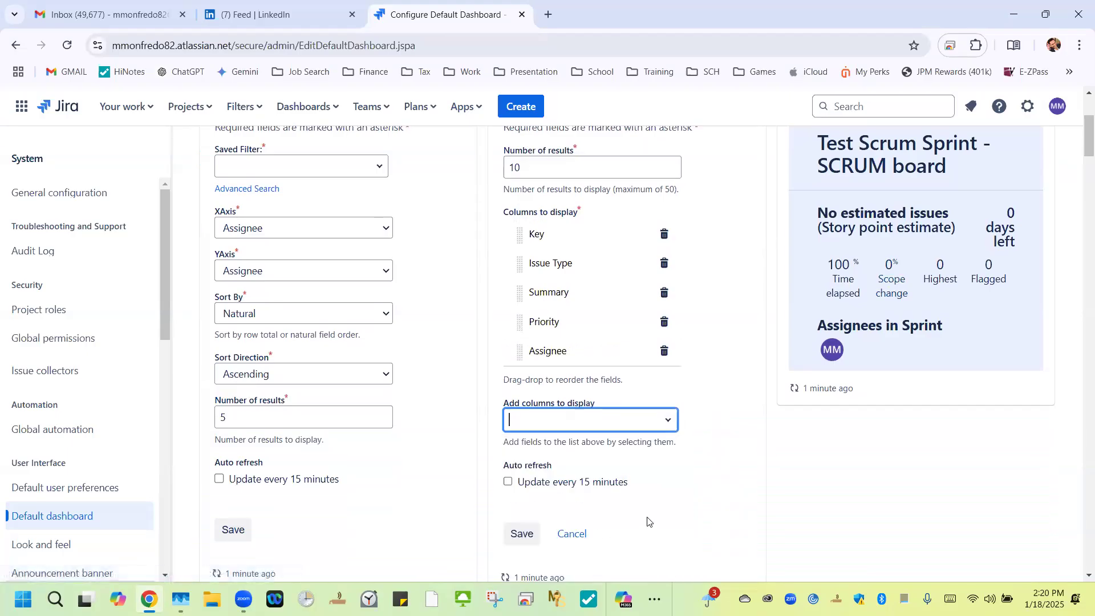
{"action": "left_click_drag", "start_coordinate": [523, 352], "coordinate": [512, 260]}
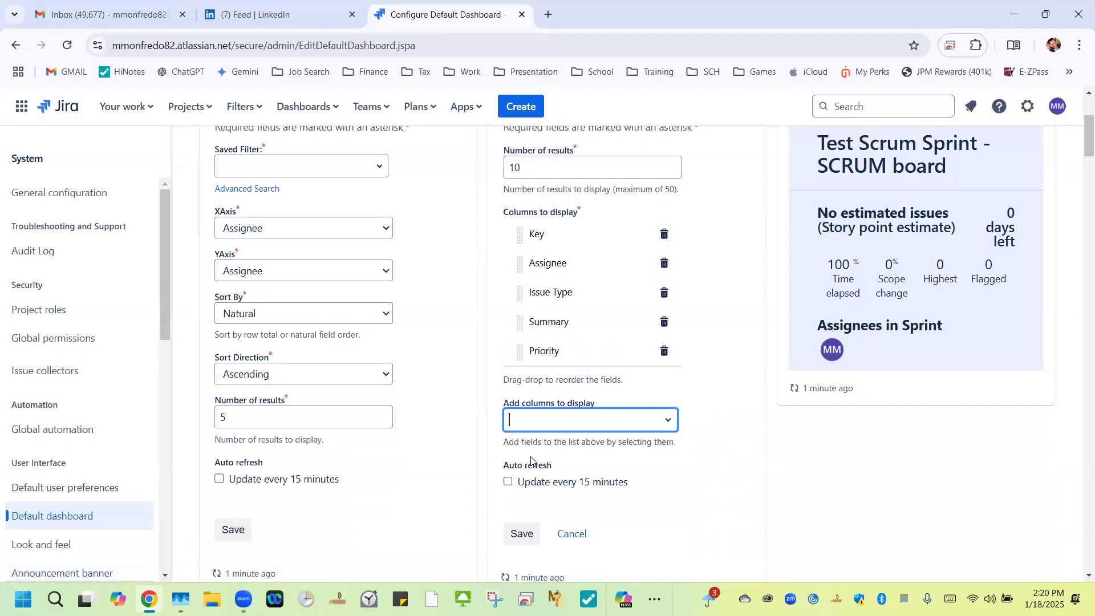
{"action": "left_click", "coordinate": [508, 481]}
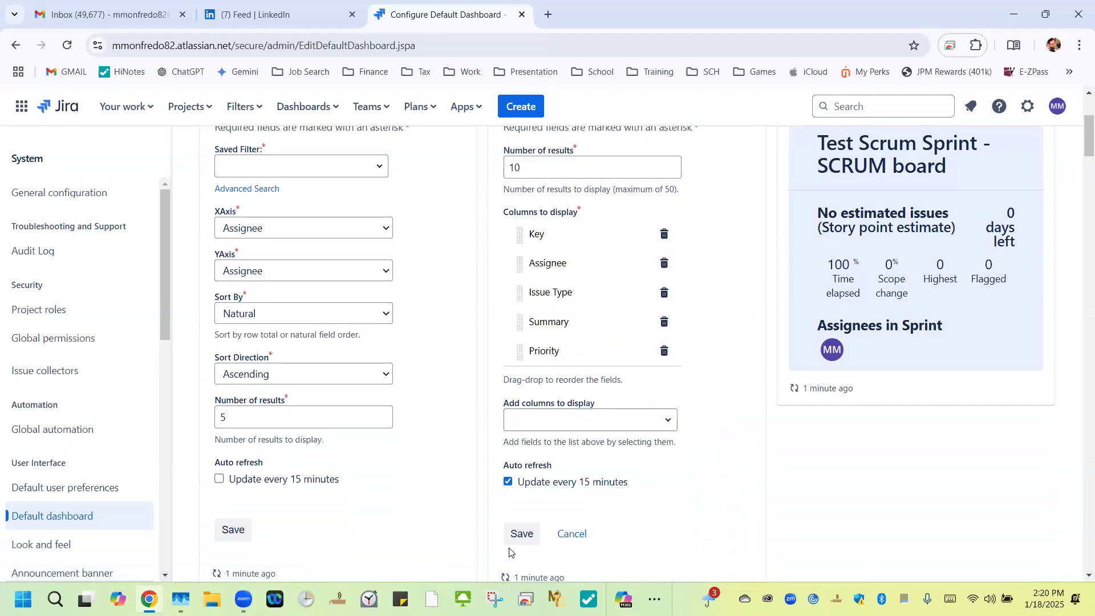
{"action": "left_click", "coordinate": [520, 534]}
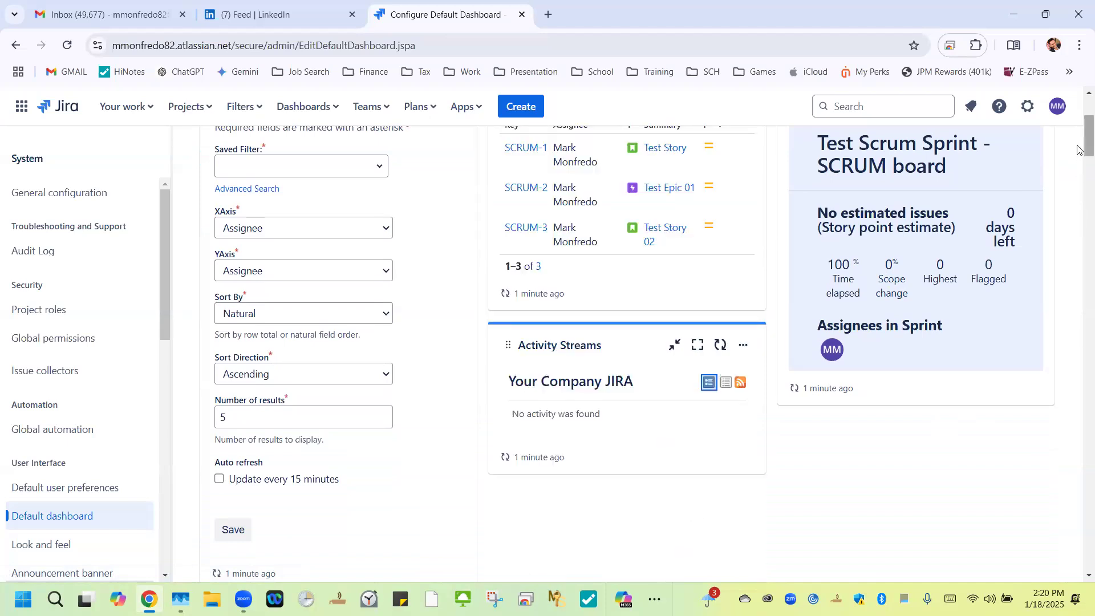
- Maximize the Assigned to Me gadget to view its rearranged columns
{"action": "scroll", "coordinate": [1077, 168], "scroll_direction": "up", "scroll_amount": 2}
{"action": "left_click_drag", "start_coordinate": [1078, 137], "coordinate": [1077, 137]}
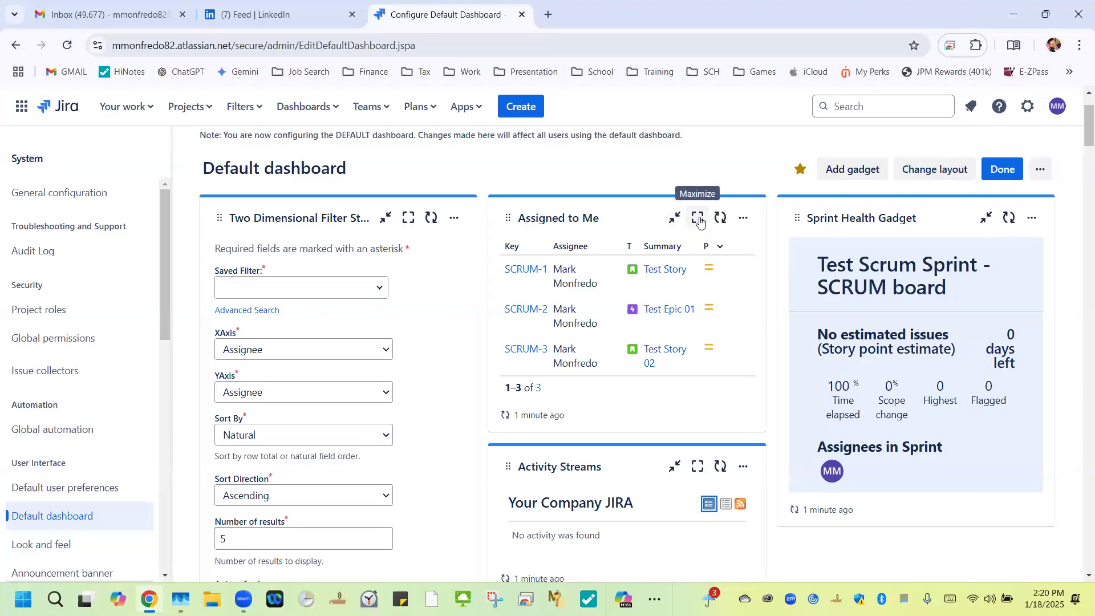
{"action": "left_click", "coordinate": [699, 221]}
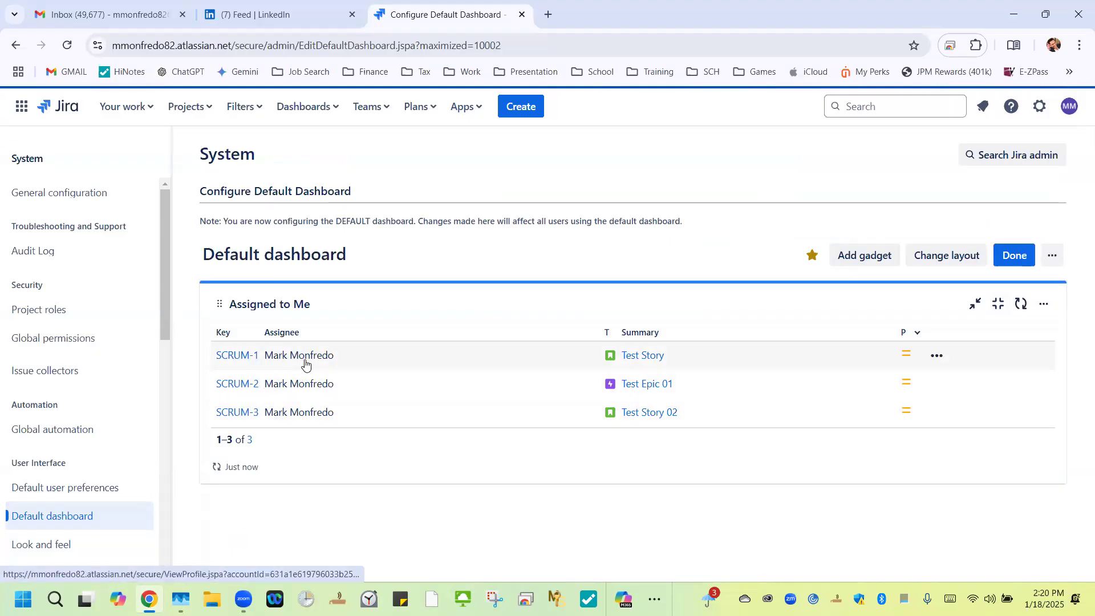
- Examine the assignee details, issue types and priorities in the maximized Assigned to Me gadget and the actions available for SCRUM-1
{"action": "mouse_move", "coordinate": [305, 362]}
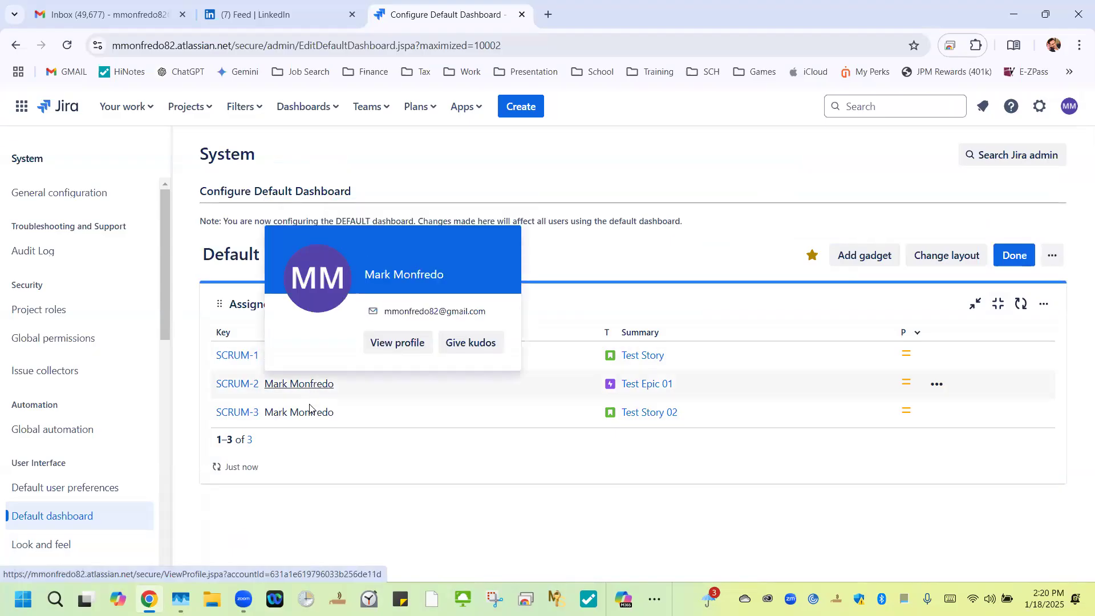
{"action": "mouse_move", "coordinate": [313, 411]}
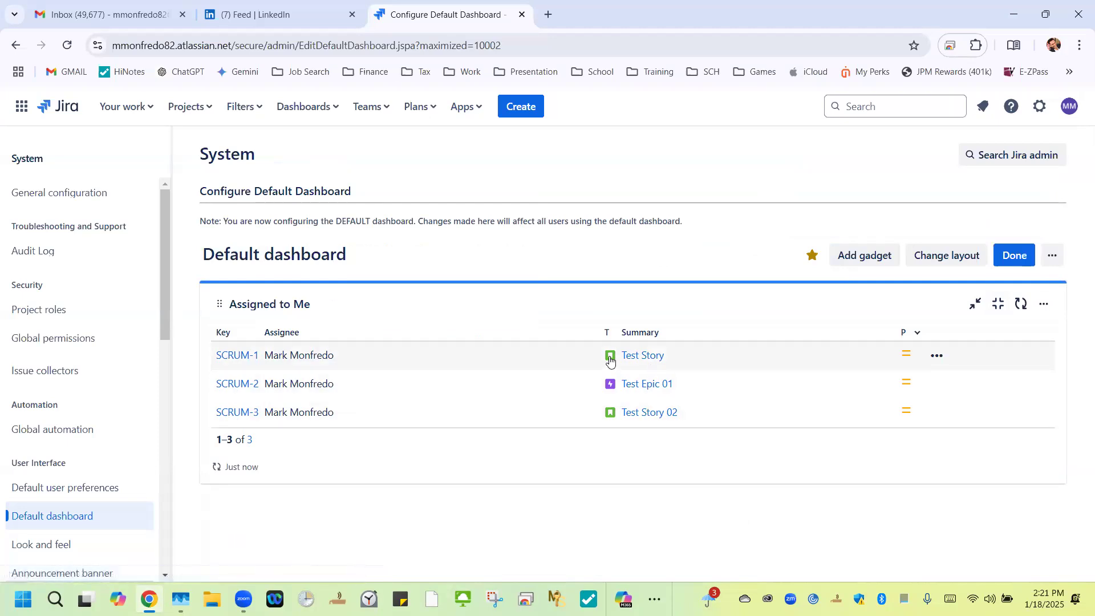
{"action": "mouse_move", "coordinate": [610, 360]}
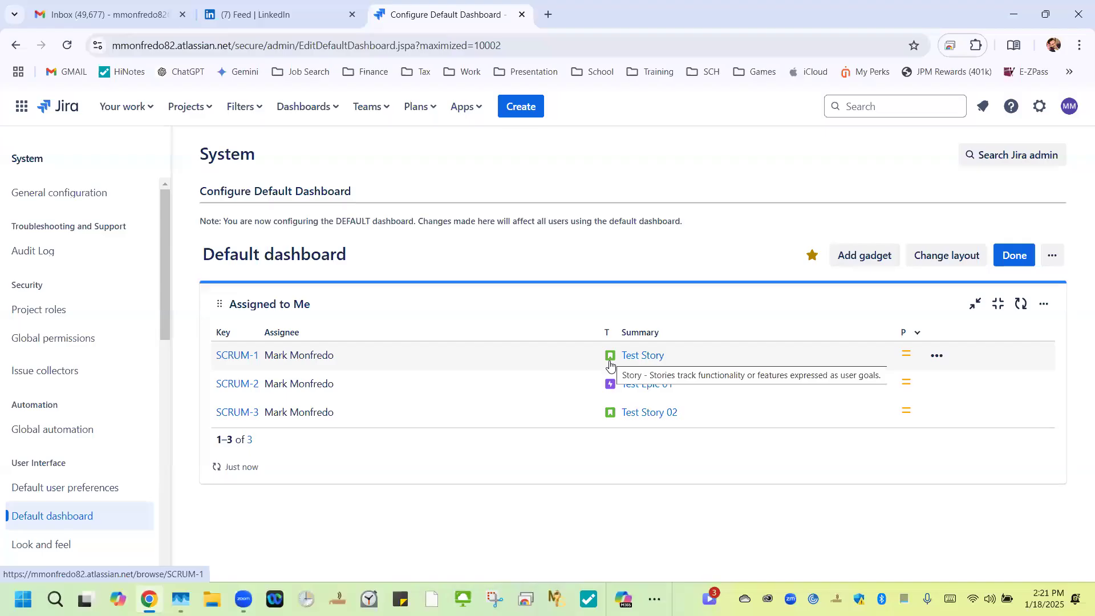
{"action": "mouse_move", "coordinate": [609, 388]}
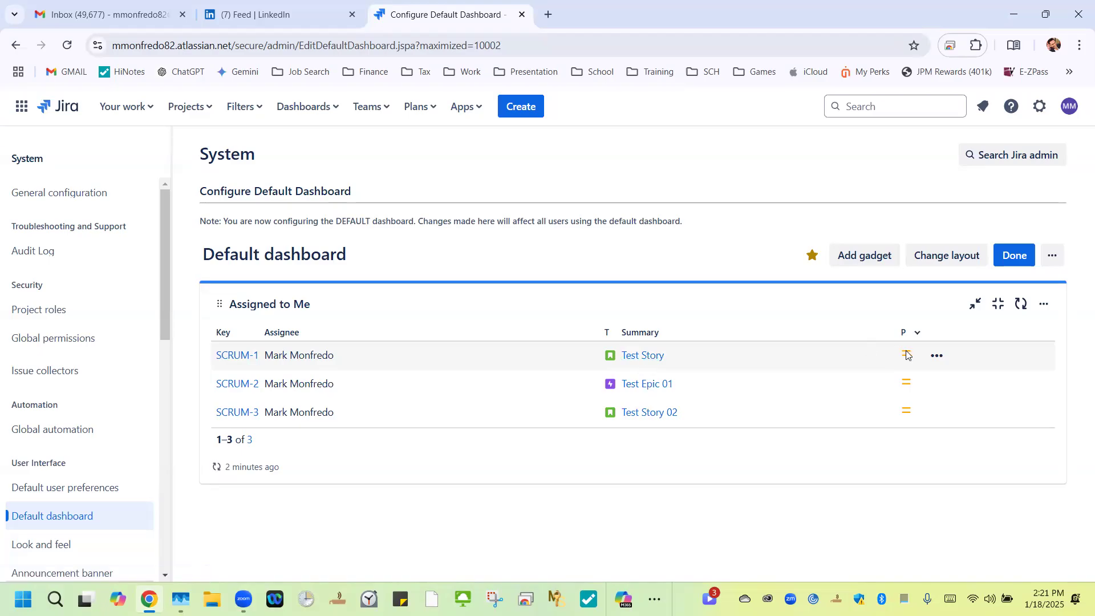
{"action": "left_click", "coordinate": [937, 356]}
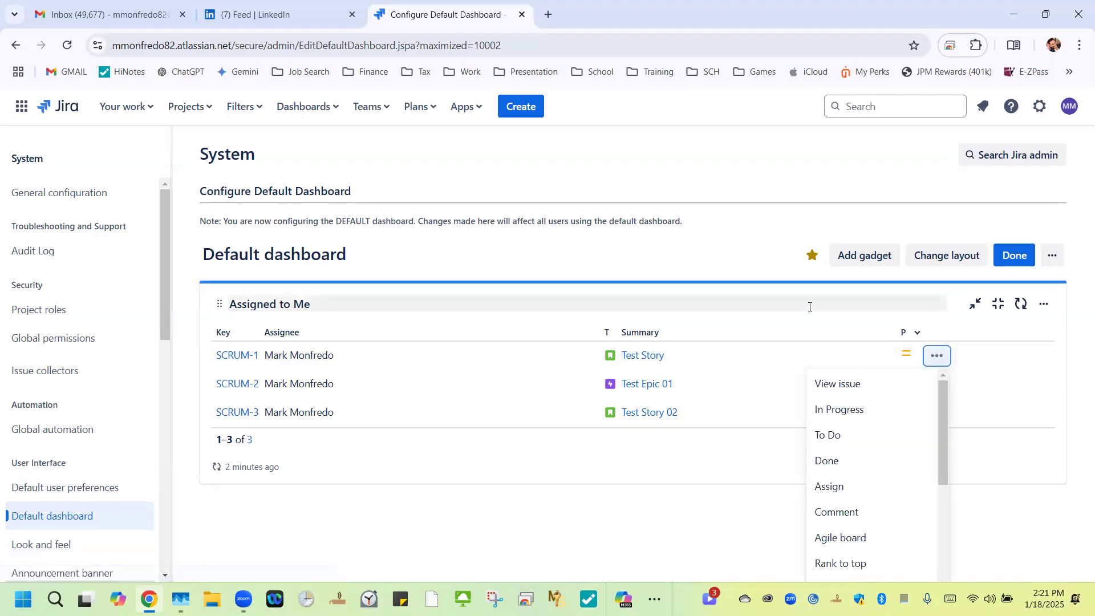
{"action": "left_click", "coordinate": [934, 308]}
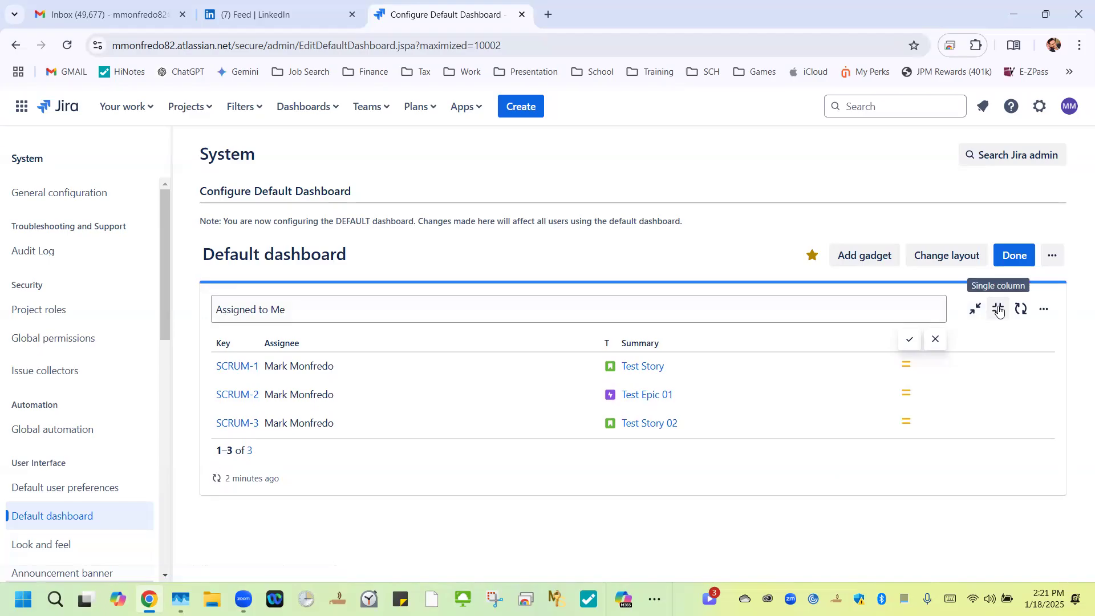
- Collapse and re-expand the Assigned to Me gadget, and restore it from maximized view to its dashboard column with its title unedited
{"action": "left_click", "coordinate": [978, 312]}
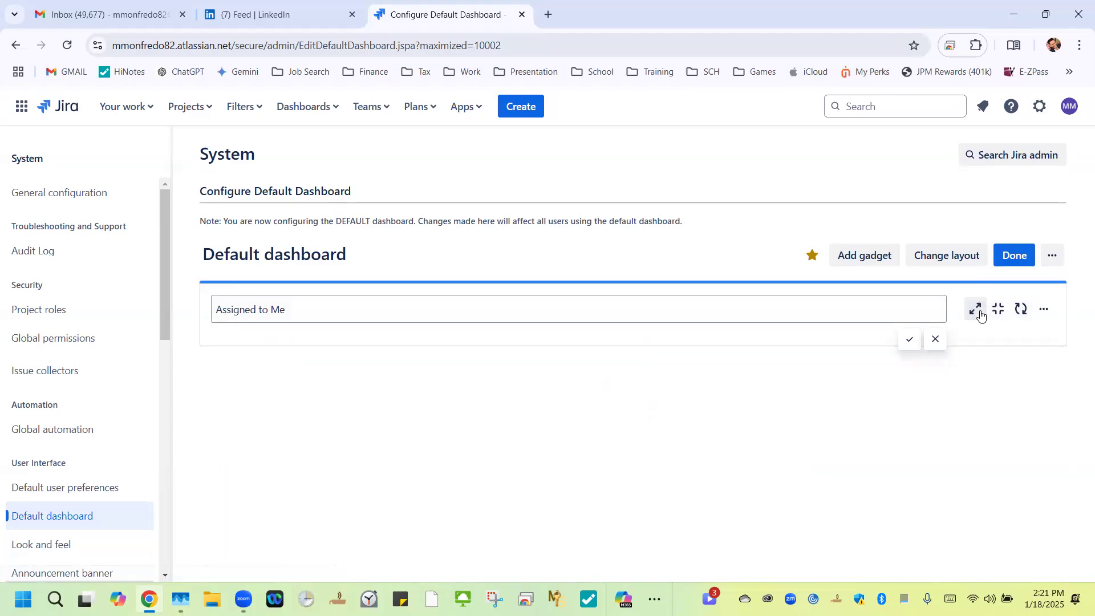
{"action": "left_click", "coordinate": [976, 310]}
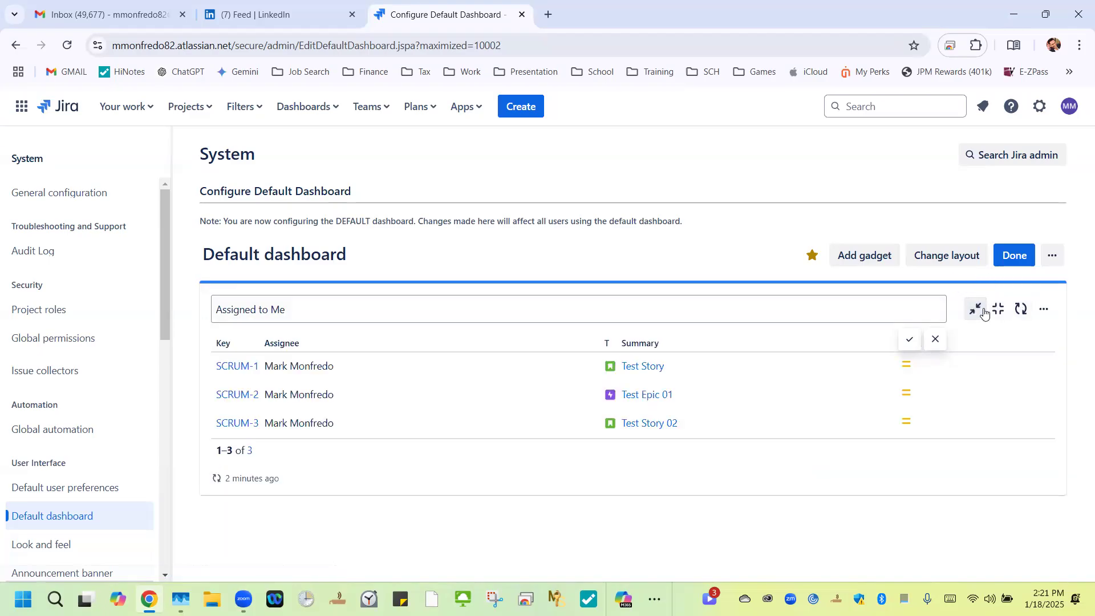
{"action": "left_click", "coordinate": [999, 309]}
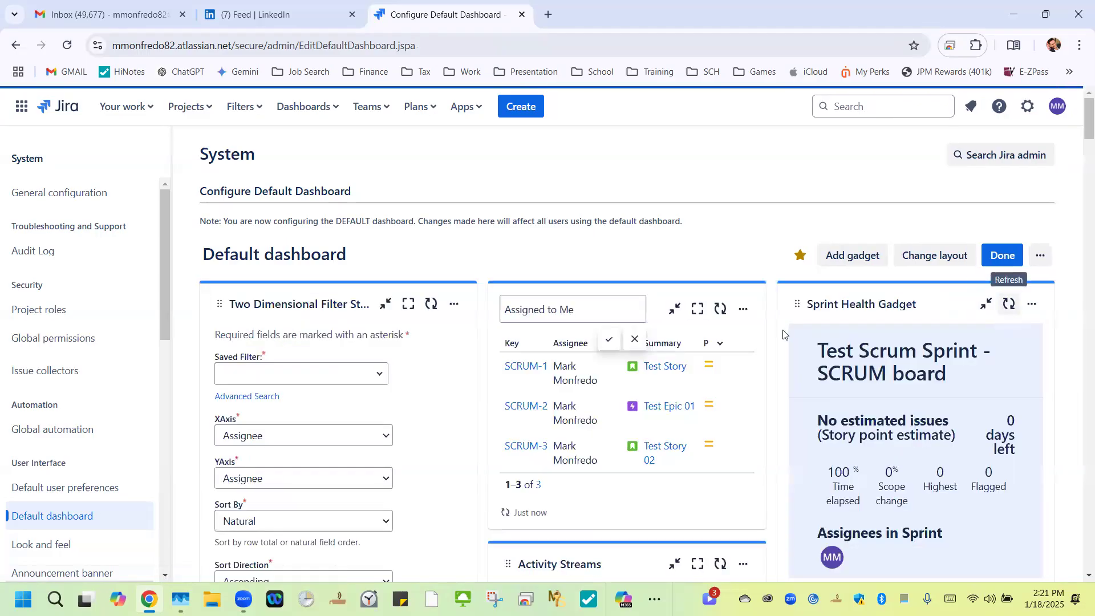
{"action": "triple_click", "coordinate": [602, 310]}
{"action": "left_click", "coordinate": [724, 248]}
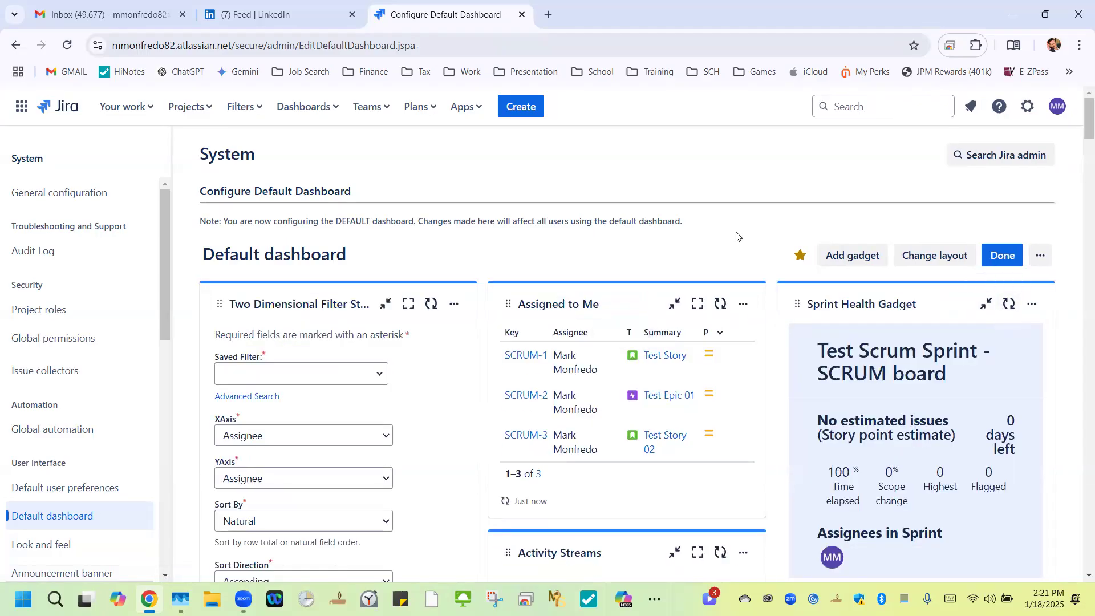
- Set the Assigned to Me gadget's highlight color to Teal
{"action": "left_click", "coordinate": [743, 304]}
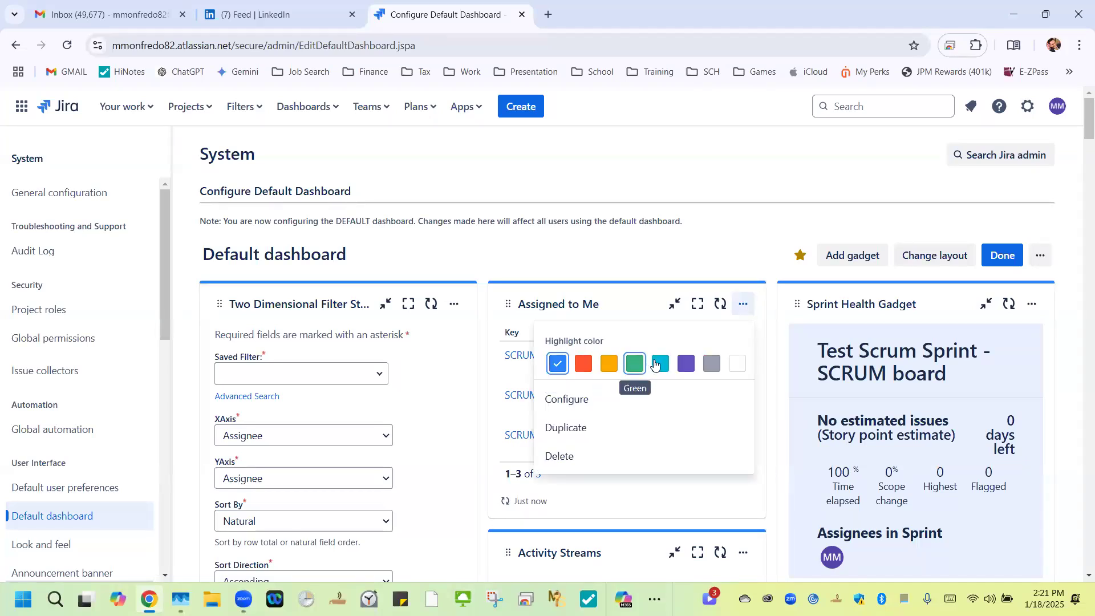
{"action": "left_click", "coordinate": [660, 363]}
{"action": "left_click", "coordinate": [735, 236]}
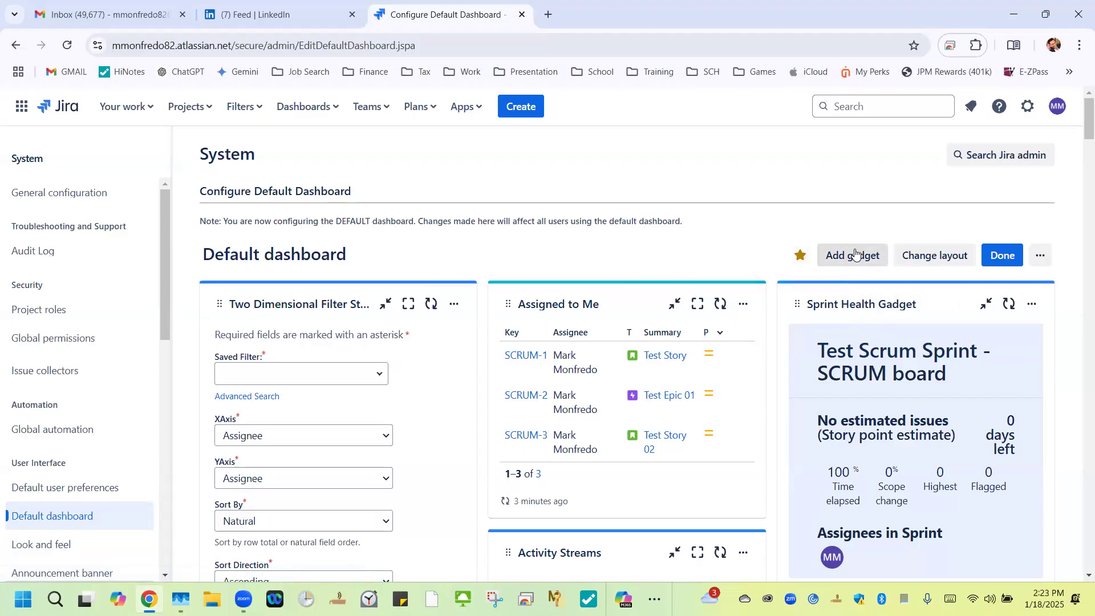
{"action": "left_click_drag", "start_coordinate": [1080, 111], "coordinate": [1037, 129]}
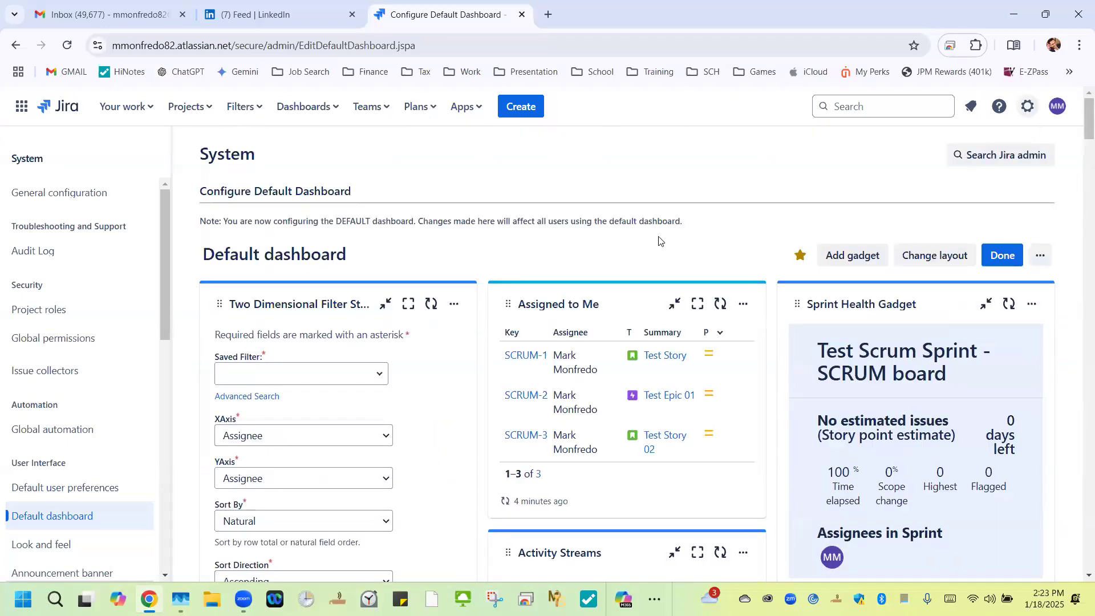
{"action": "left_click", "coordinate": [741, 305]}
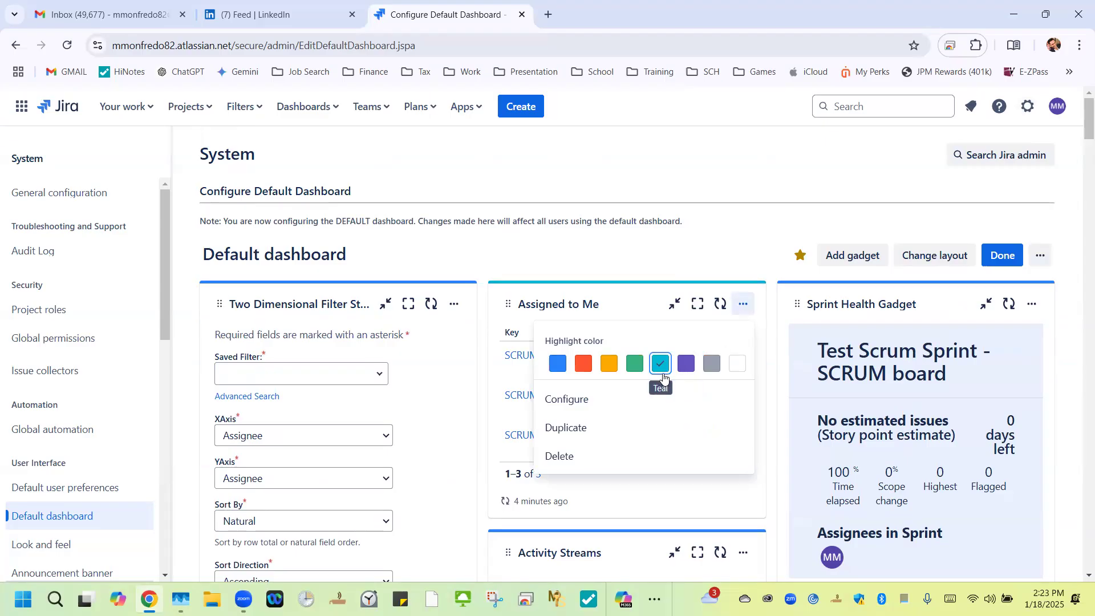
{"action": "left_click", "coordinate": [668, 269]}
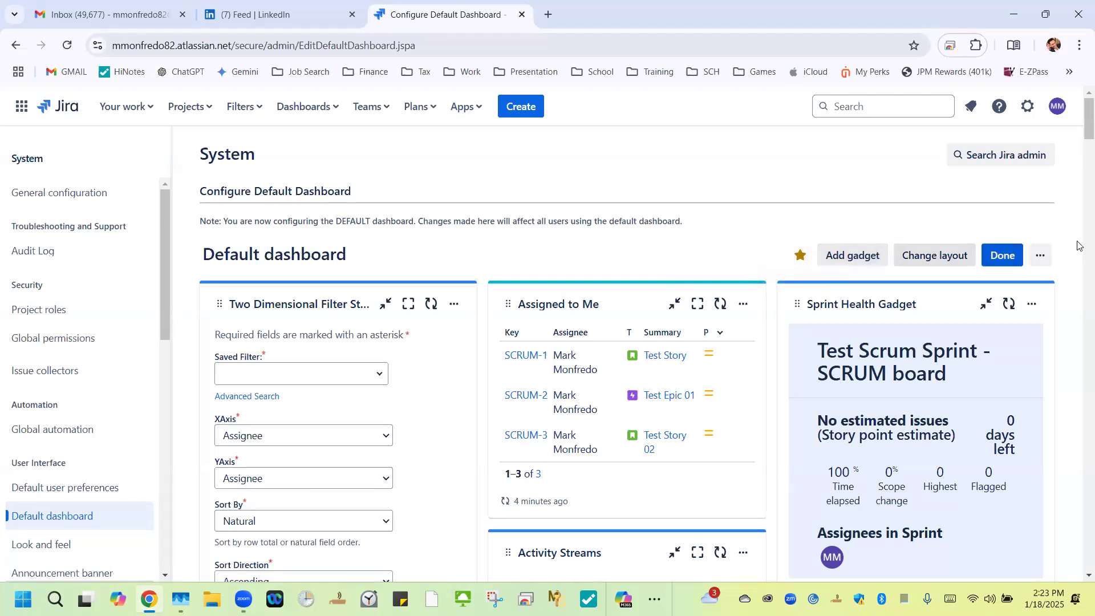
- Open the default dashboard's sharing settings, examine the viewer options and description field, and cancel without saving
{"action": "left_click", "coordinate": [1041, 256]}
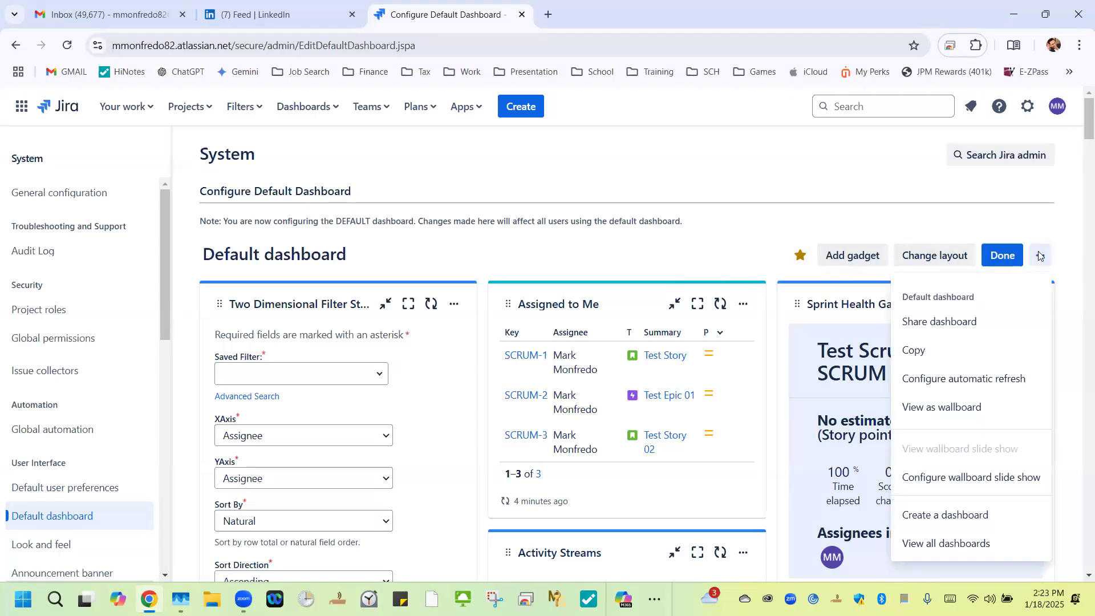
{"action": "left_click", "coordinate": [973, 322]}
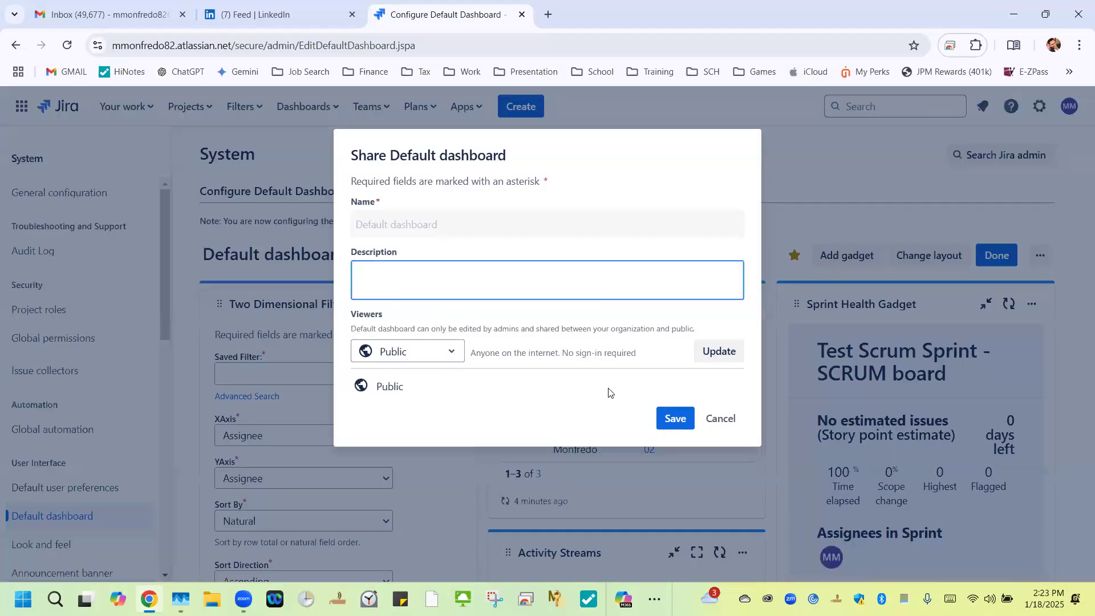
{"action": "left_click", "coordinate": [455, 355]}
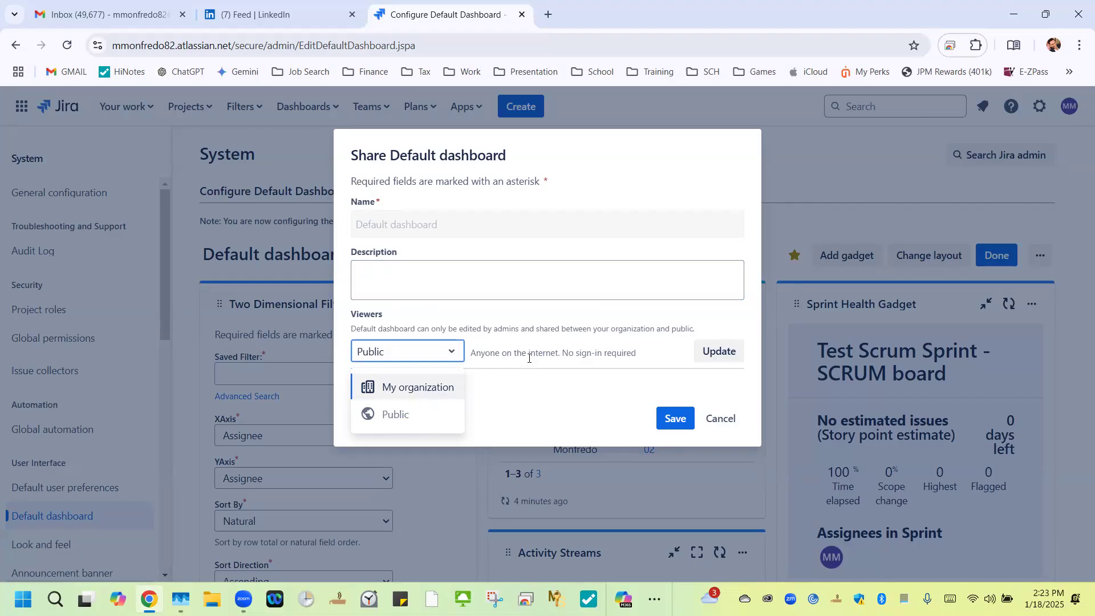
{"action": "left_click", "coordinate": [545, 348]}
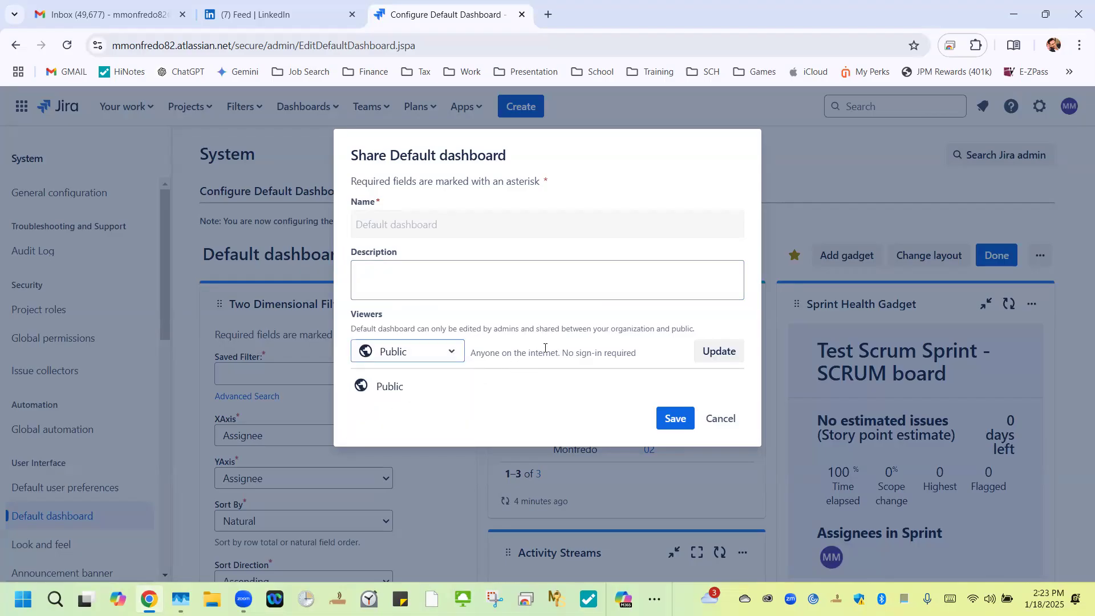
{"action": "left_click", "coordinate": [453, 354]}
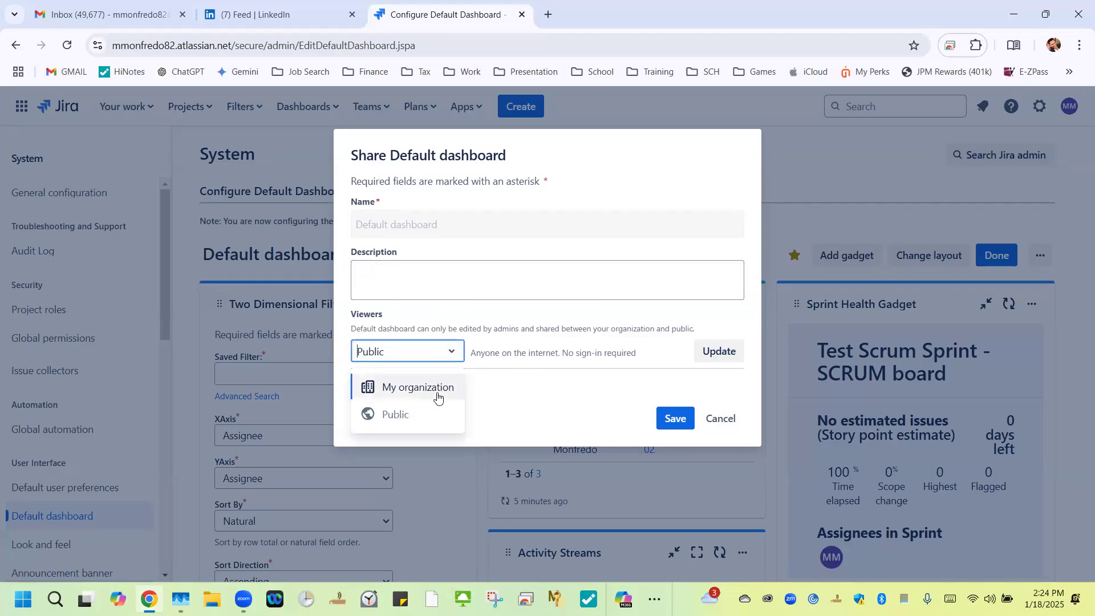
{"action": "left_click", "coordinate": [502, 350]}
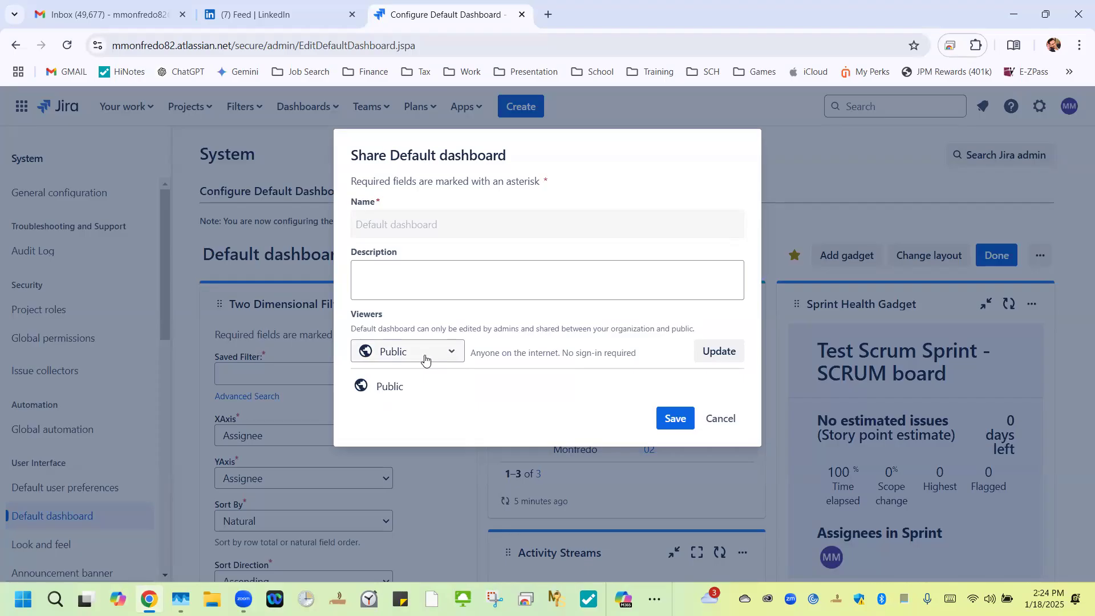
{"action": "left_click", "coordinate": [422, 276]}
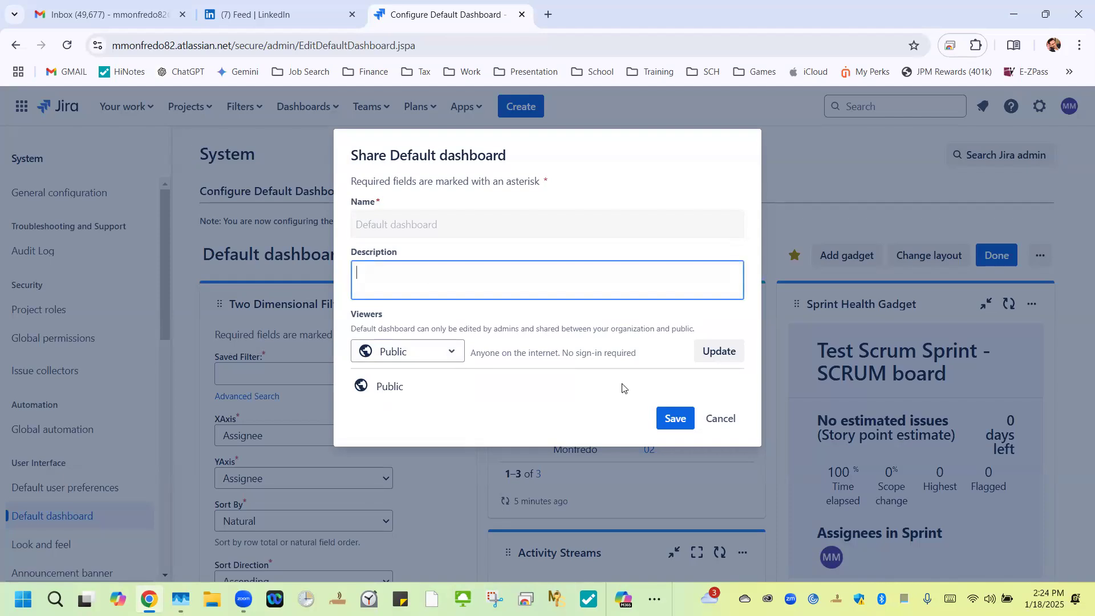
{"action": "left_click", "coordinate": [719, 427]}
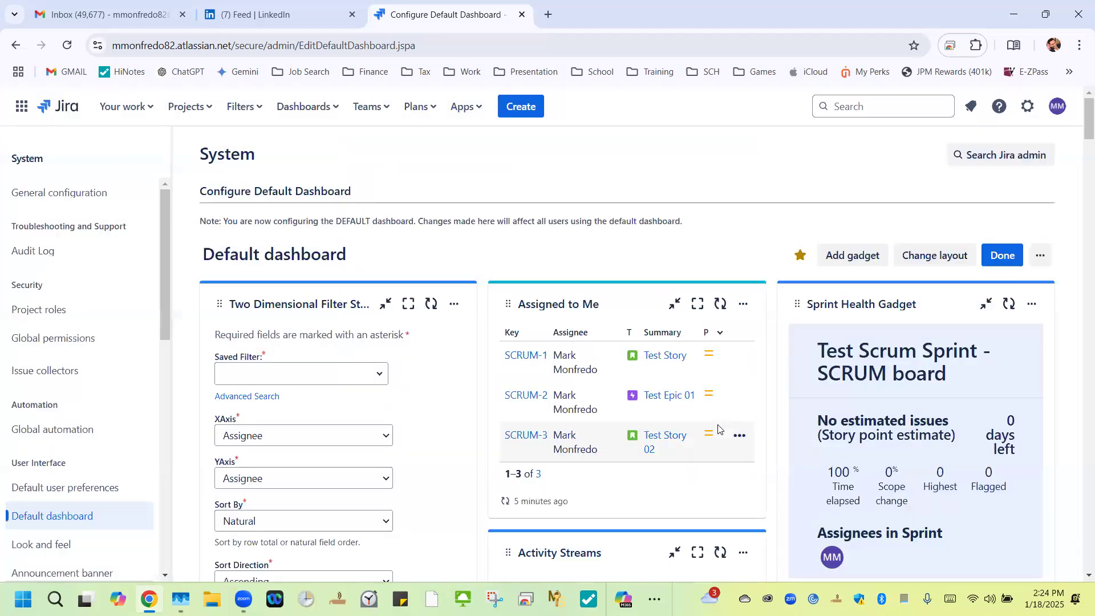